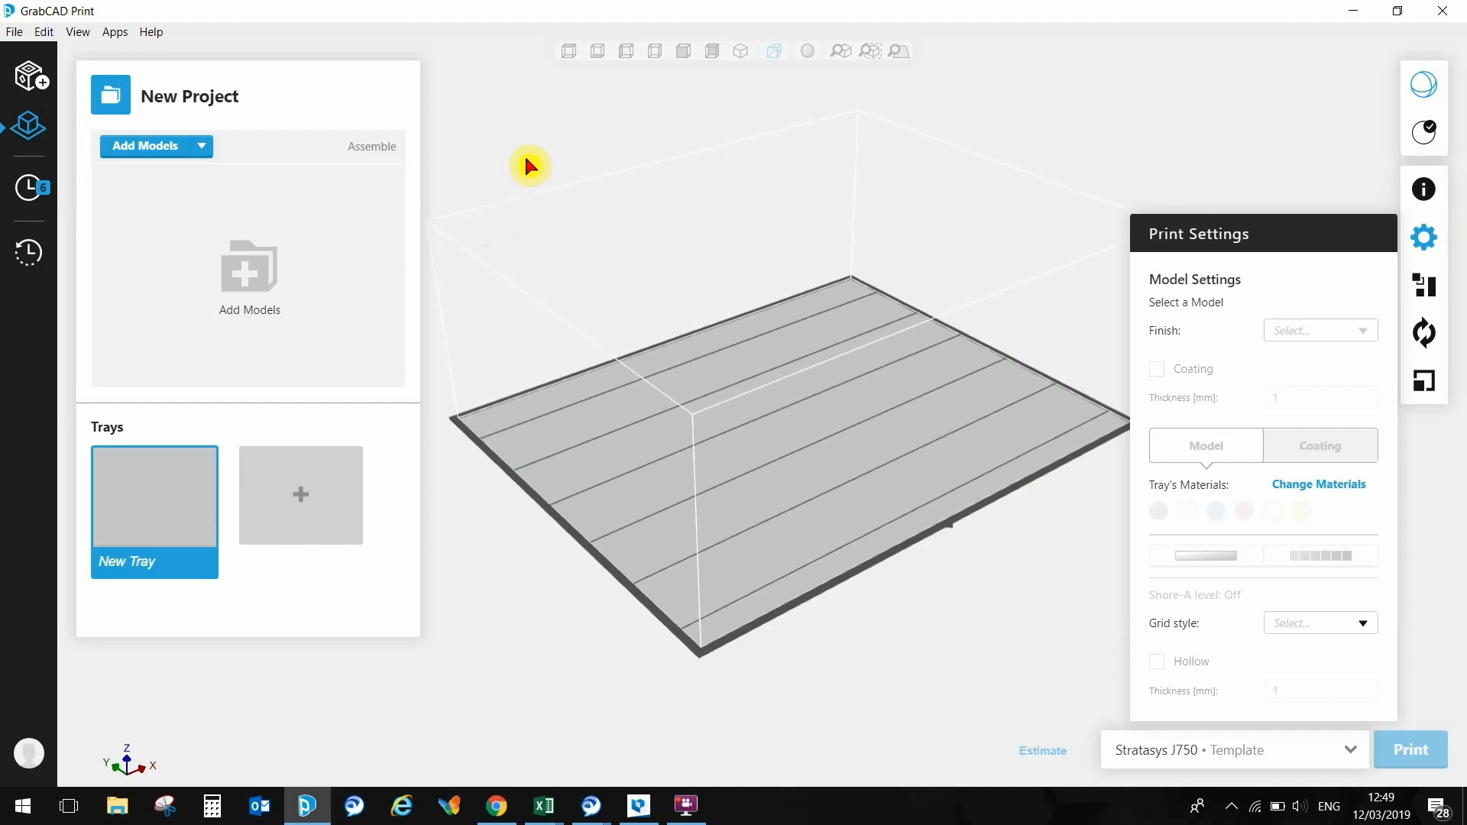
Import fridge seal Long Agilus30.stl and the Fridge seal Long DM Agilus30 Vero White STL together as an assembly
{"action": "left_click", "coordinate": [15, 32]}
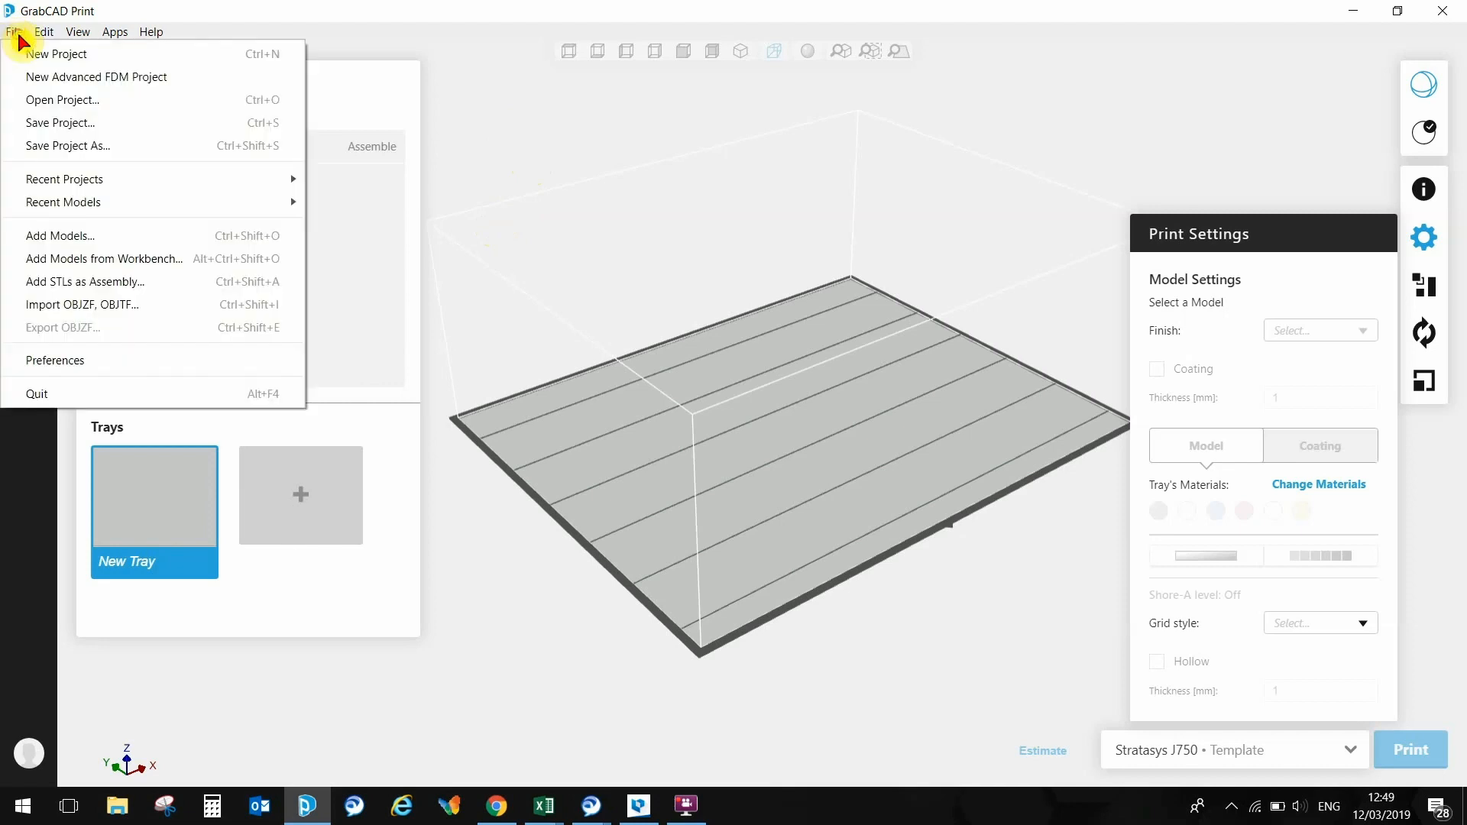
{"action": "left_click", "coordinate": [126, 285]}
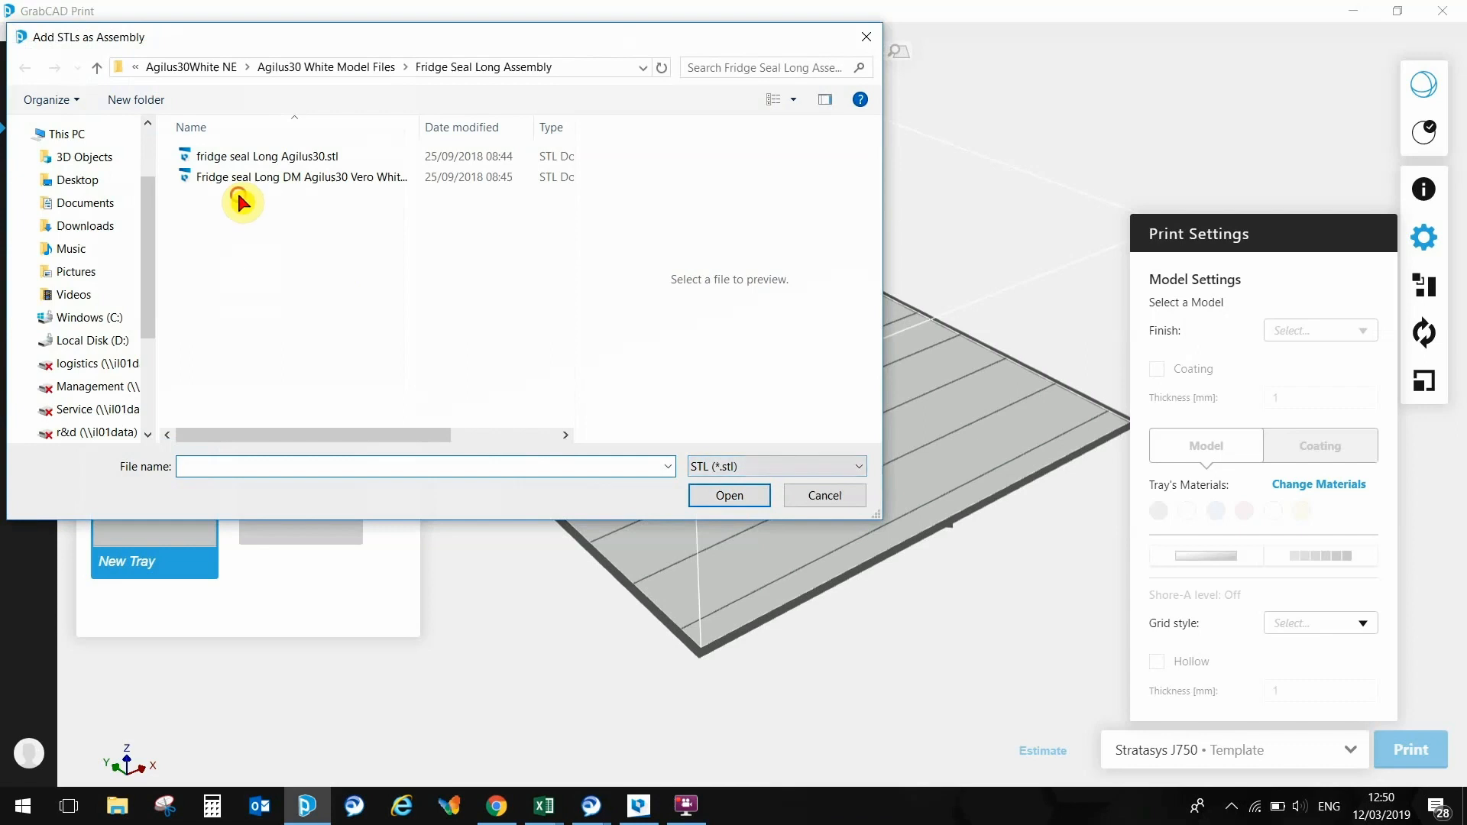
{"action": "left_click_drag", "start_coordinate": [237, 190], "coordinate": [234, 145]}
{"action": "left_click", "coordinate": [746, 496]}
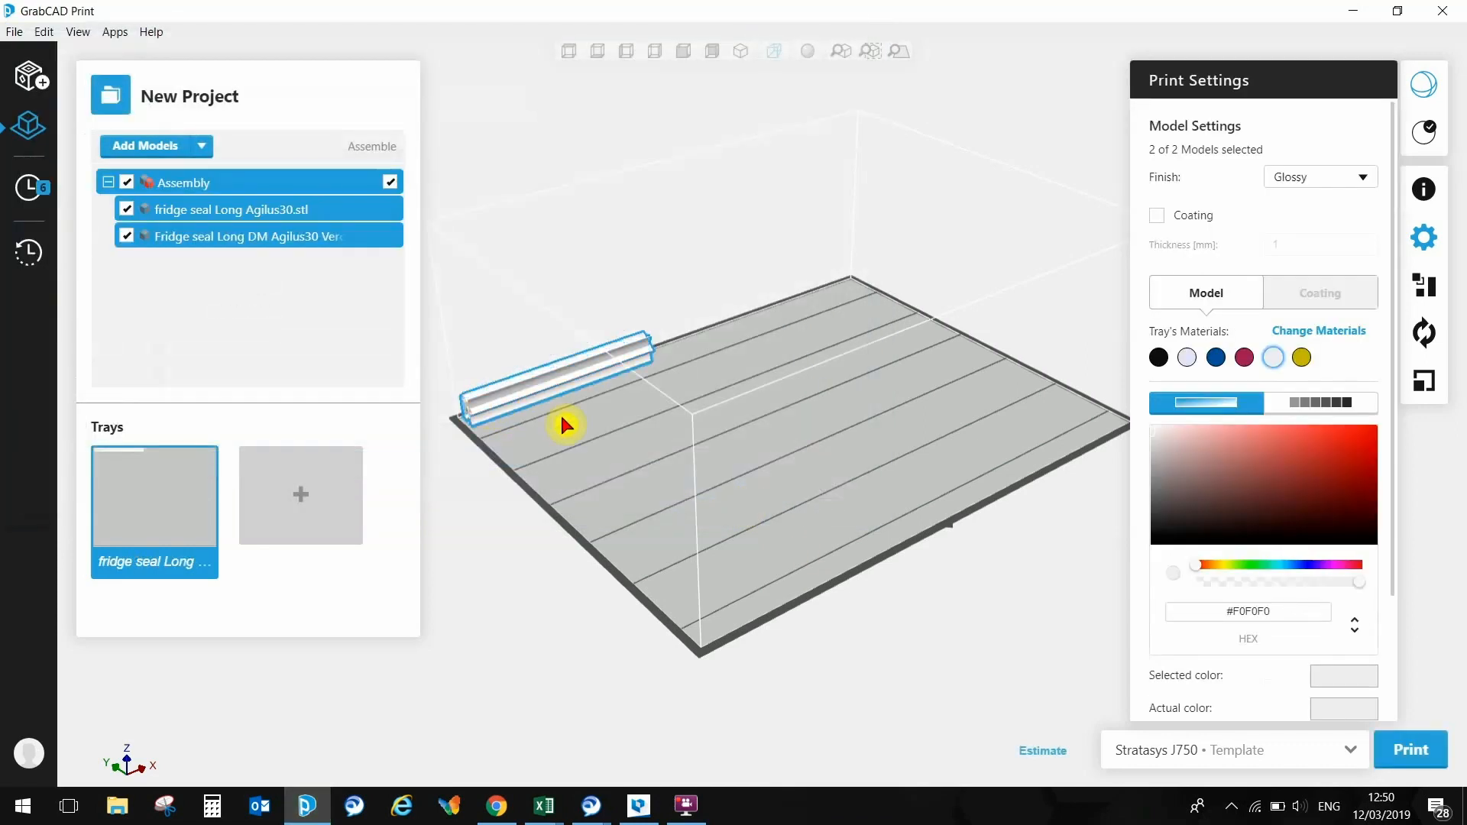
Rotate the fridge seal assembly by -90° about the X axis
{"action": "middle_click_drag", "start_coordinate": [559, 418], "coordinate": [744, 425]}
{"action": "right_click_drag", "start_coordinate": [721, 429], "coordinate": [807, 409]}
{"action": "scroll", "coordinate": [677, 417], "scroll_direction": "up", "scroll_amount": 5}
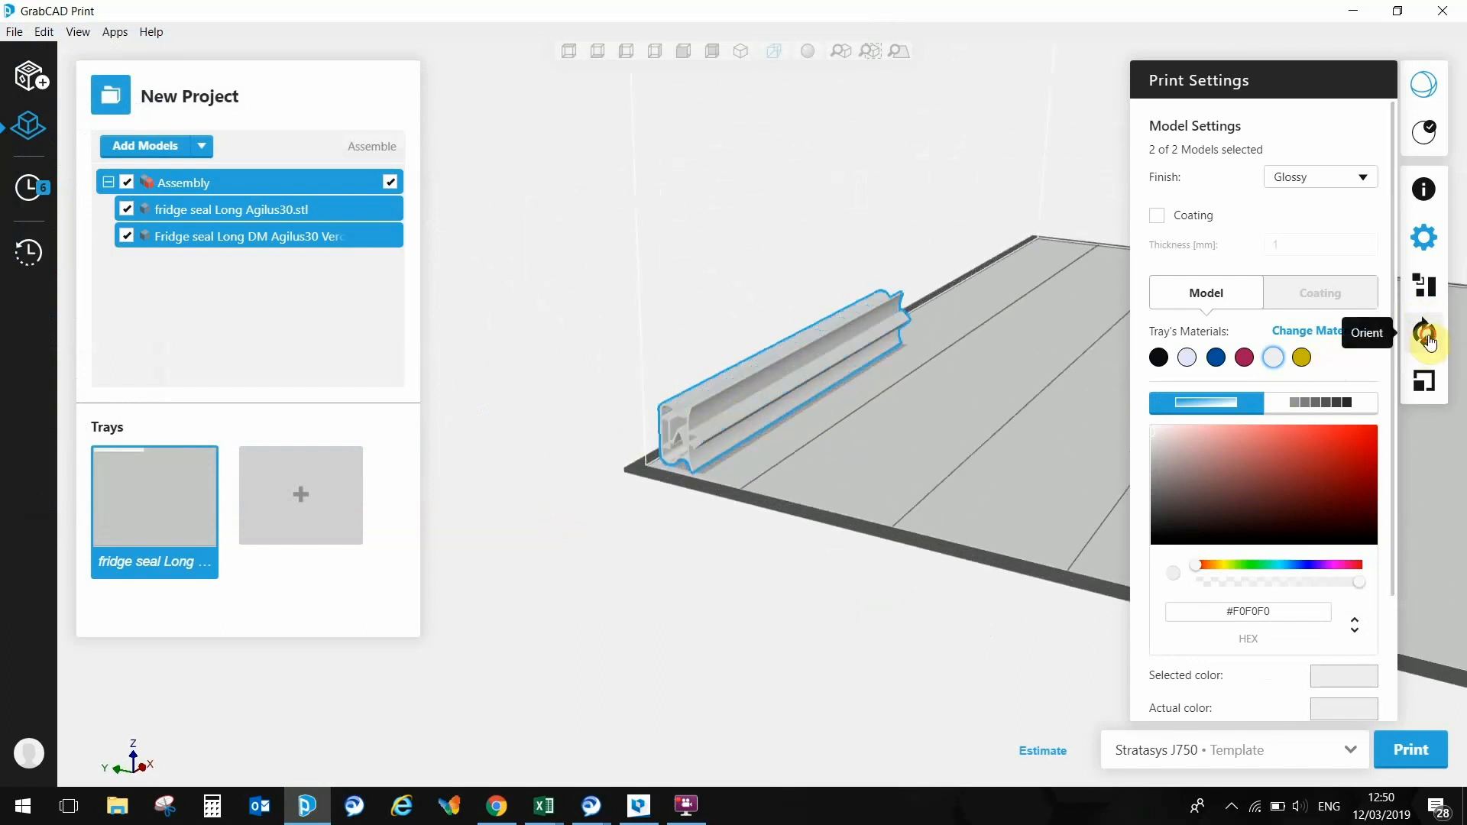
{"action": "left_click", "coordinate": [1426, 336]}
{"action": "left_click", "coordinate": [1338, 408]}
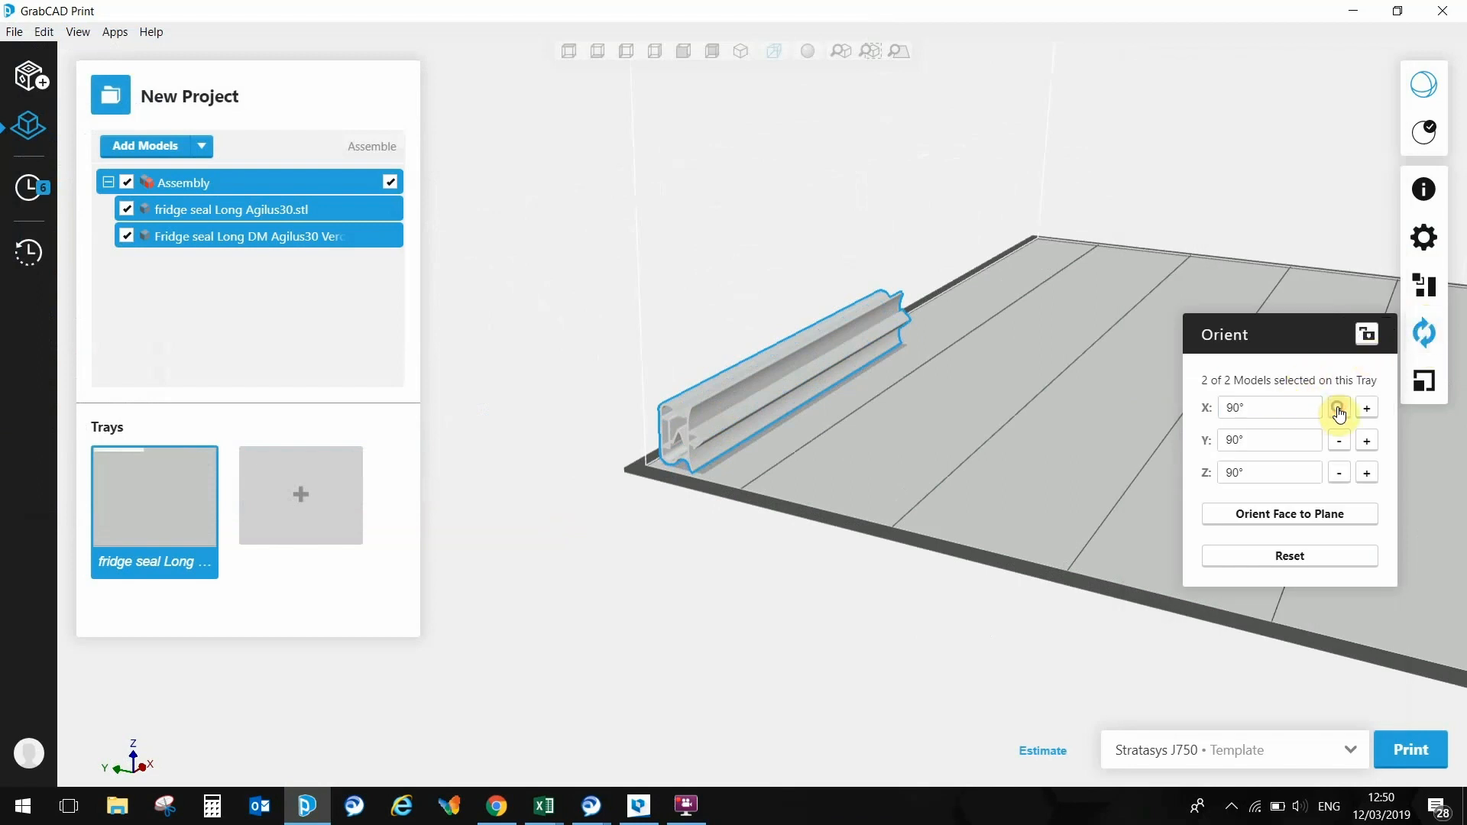
{"action": "scroll", "coordinate": [672, 443], "scroll_direction": "up", "scroll_amount": 3}
{"action": "scroll", "coordinate": [755, 464], "scroll_direction": "up", "scroll_amount": 4}
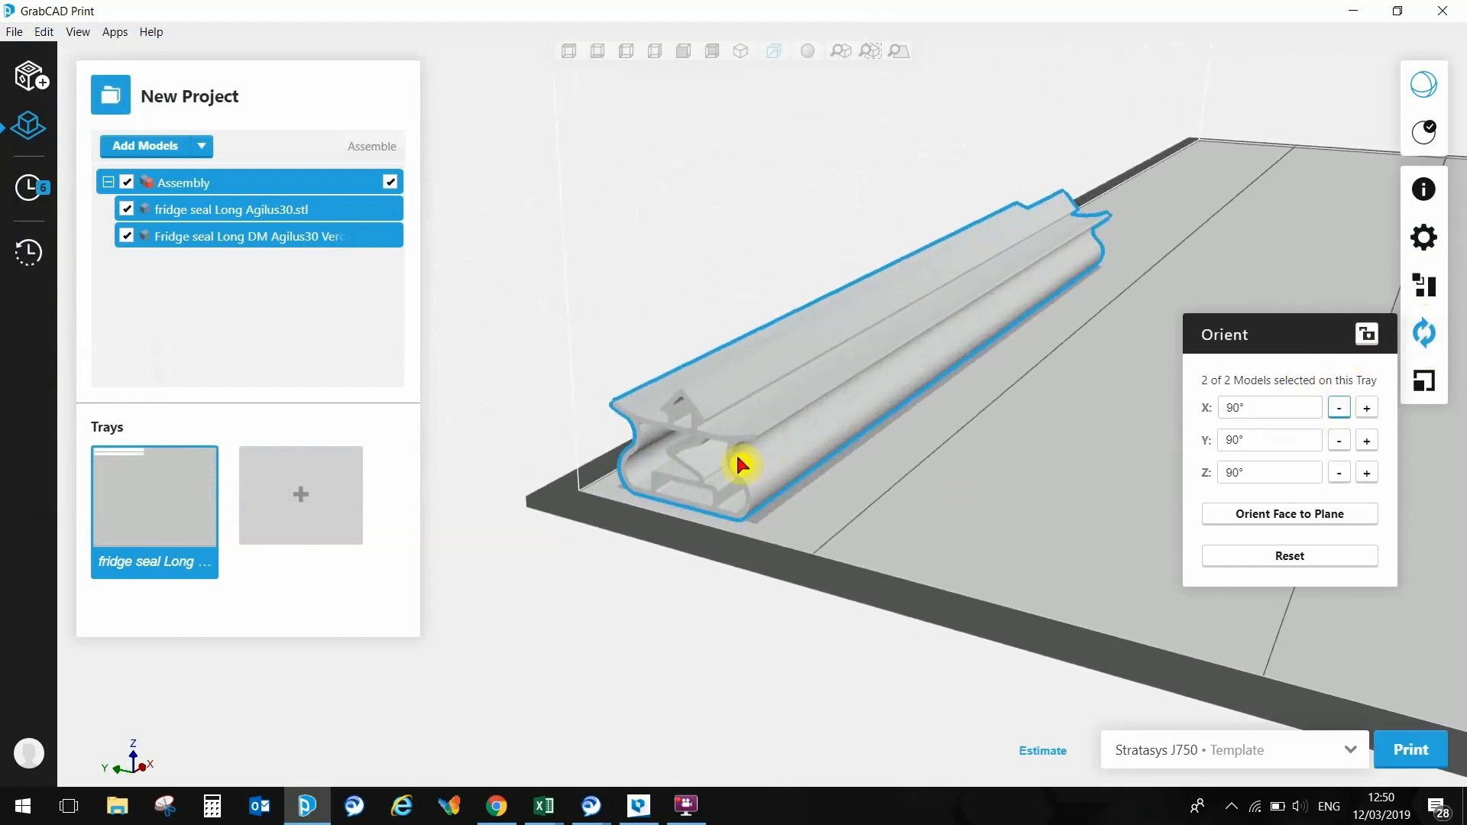
{"action": "middle_click_drag", "start_coordinate": [725, 440], "coordinate": [741, 434]}
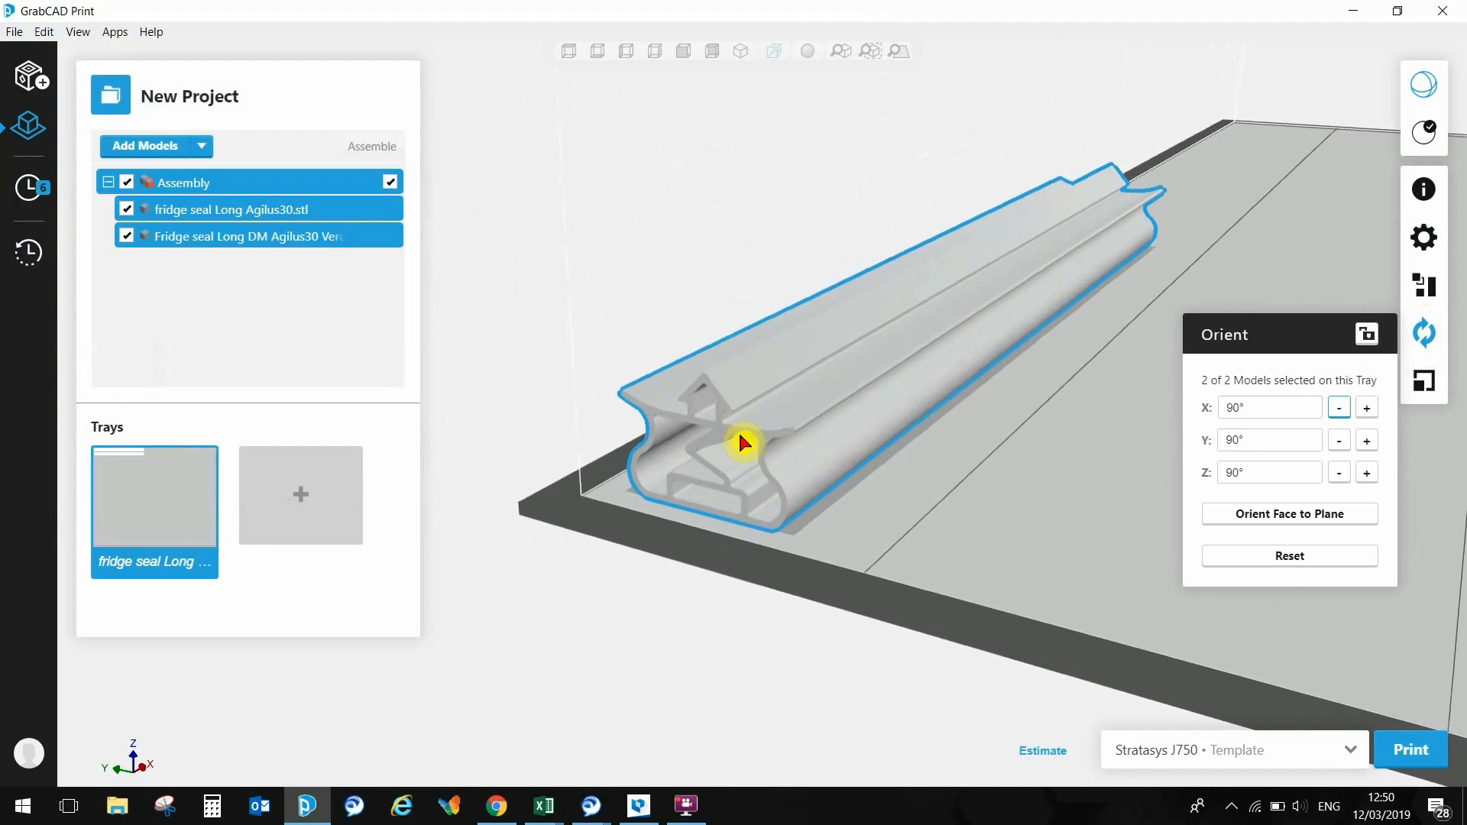
With the outer seal model selected, remove VeroClear from the tray's loaded materials
{"action": "left_click", "coordinate": [1424, 237]}
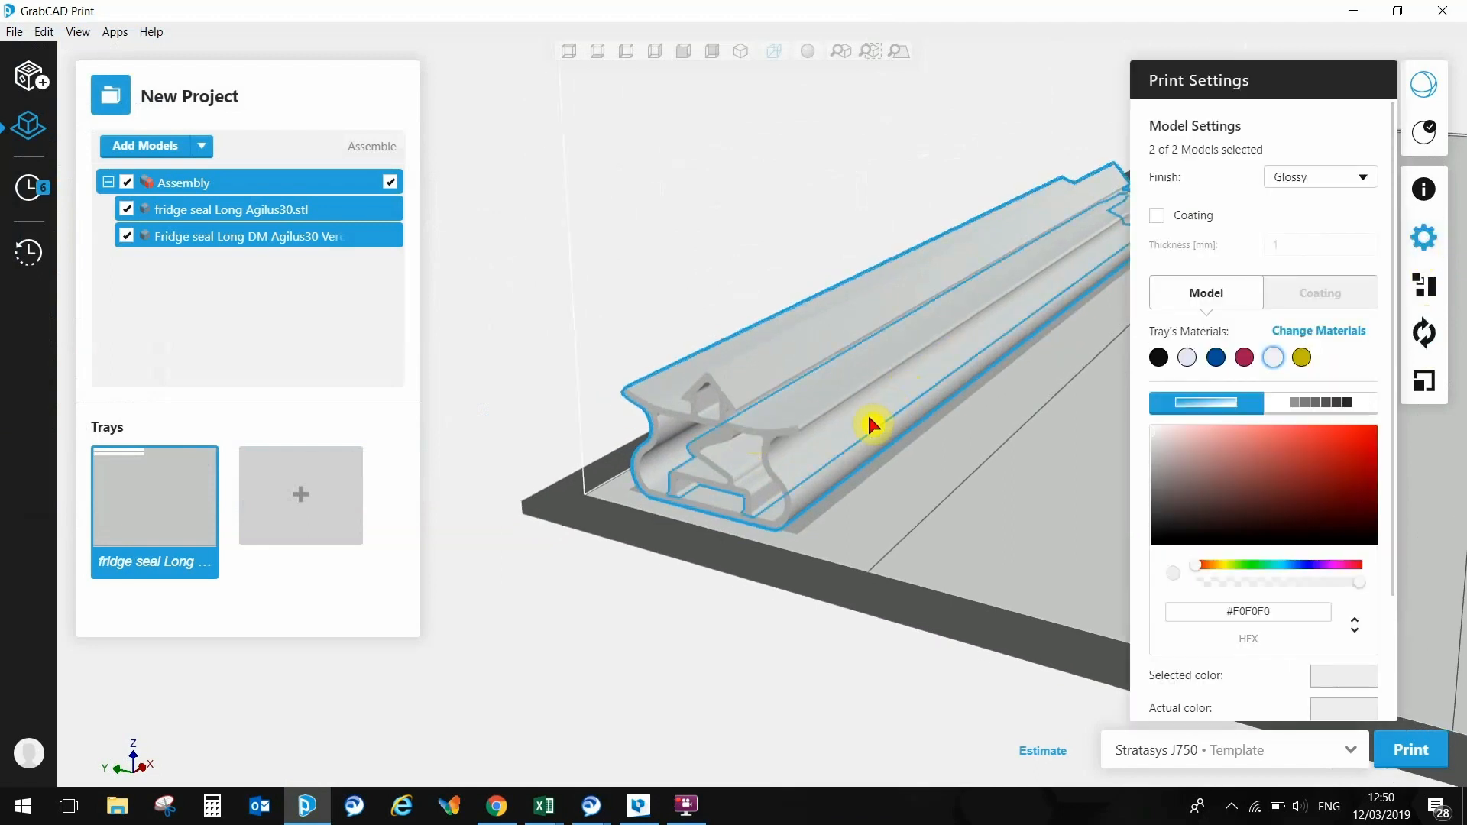
{"action": "left_click", "coordinate": [257, 237]}
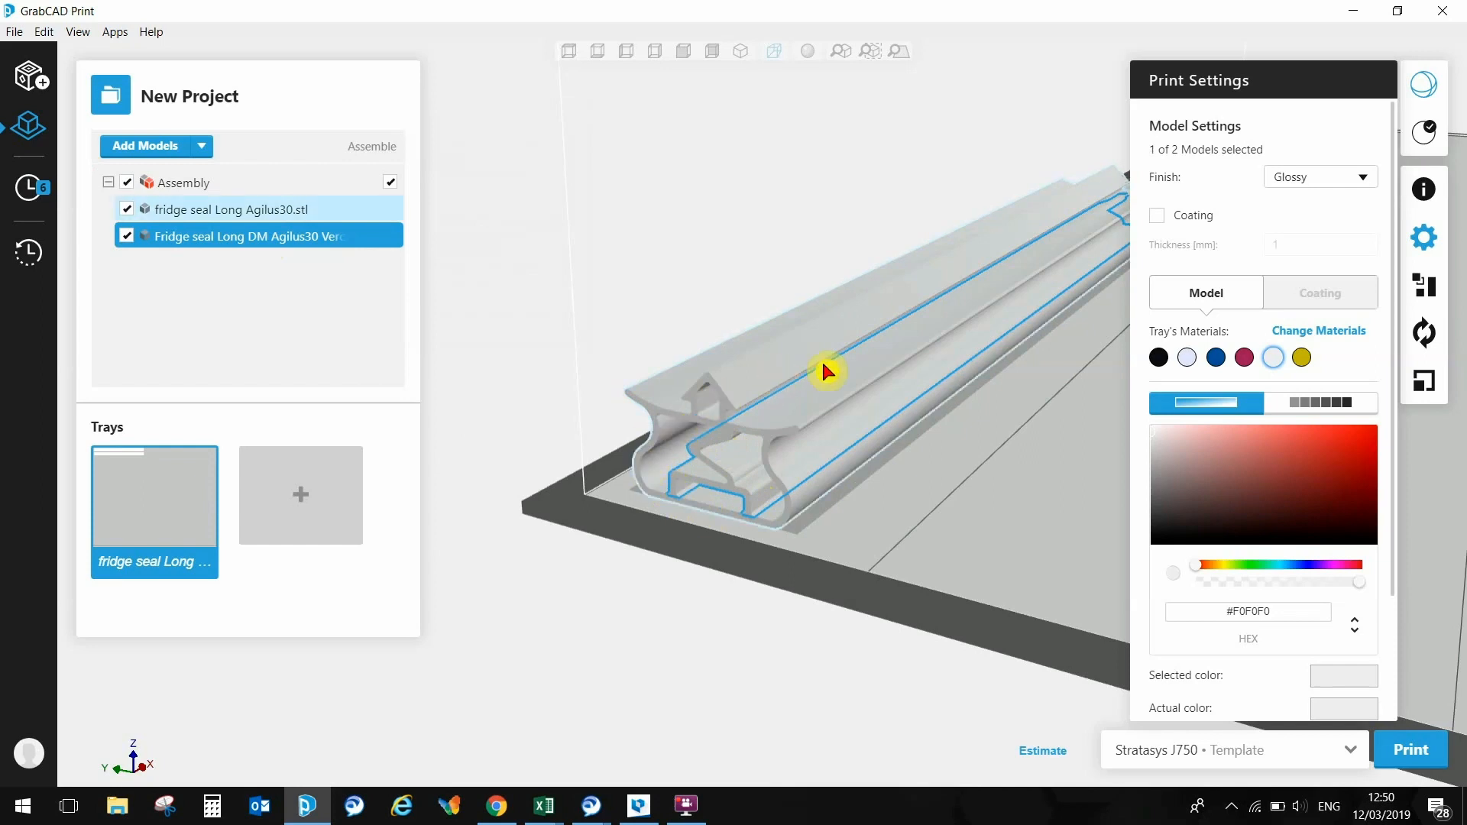
{"action": "left_click", "coordinate": [831, 447]}
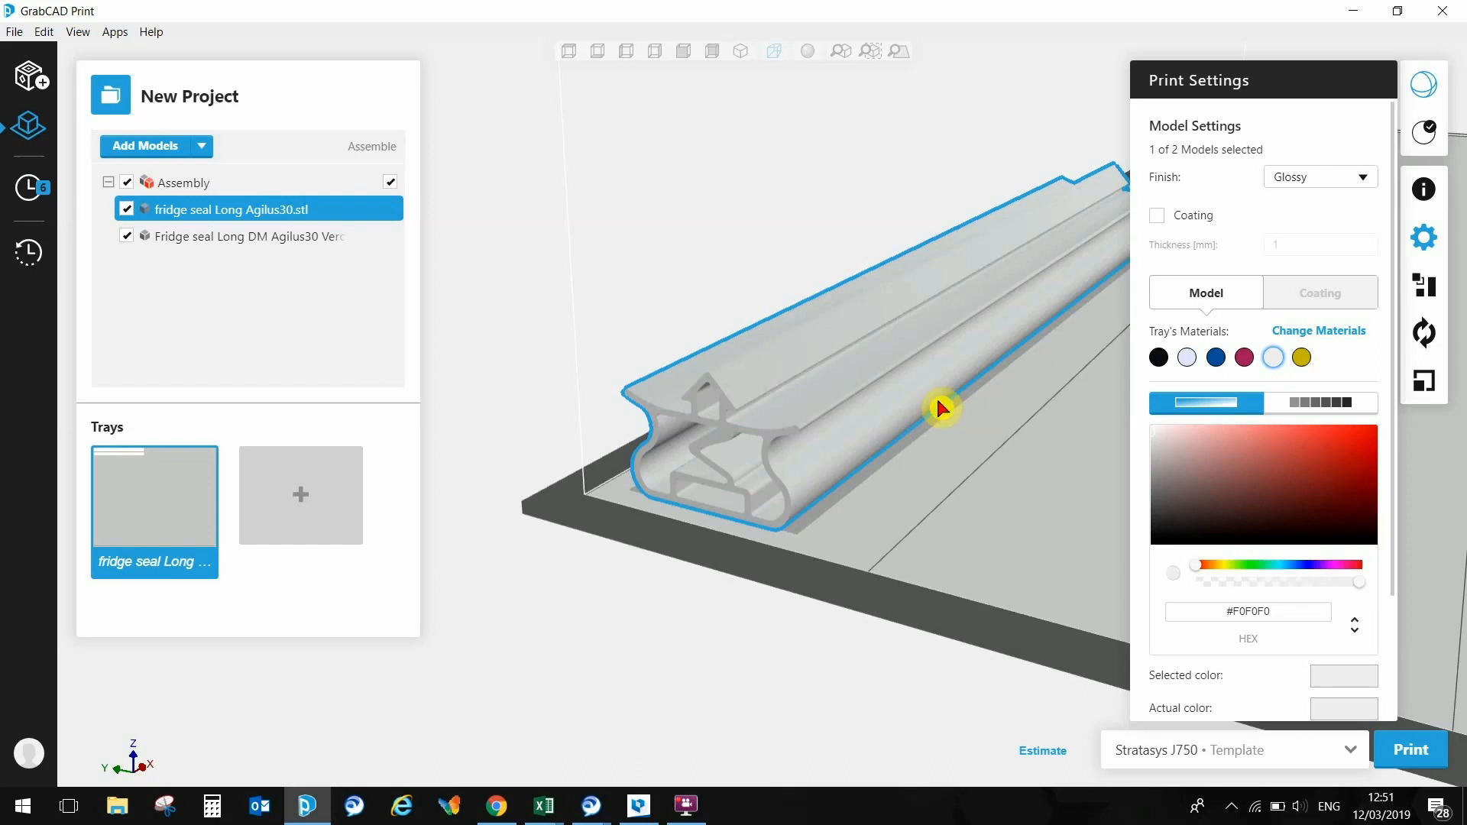
{"action": "left_click", "coordinate": [1302, 336]}
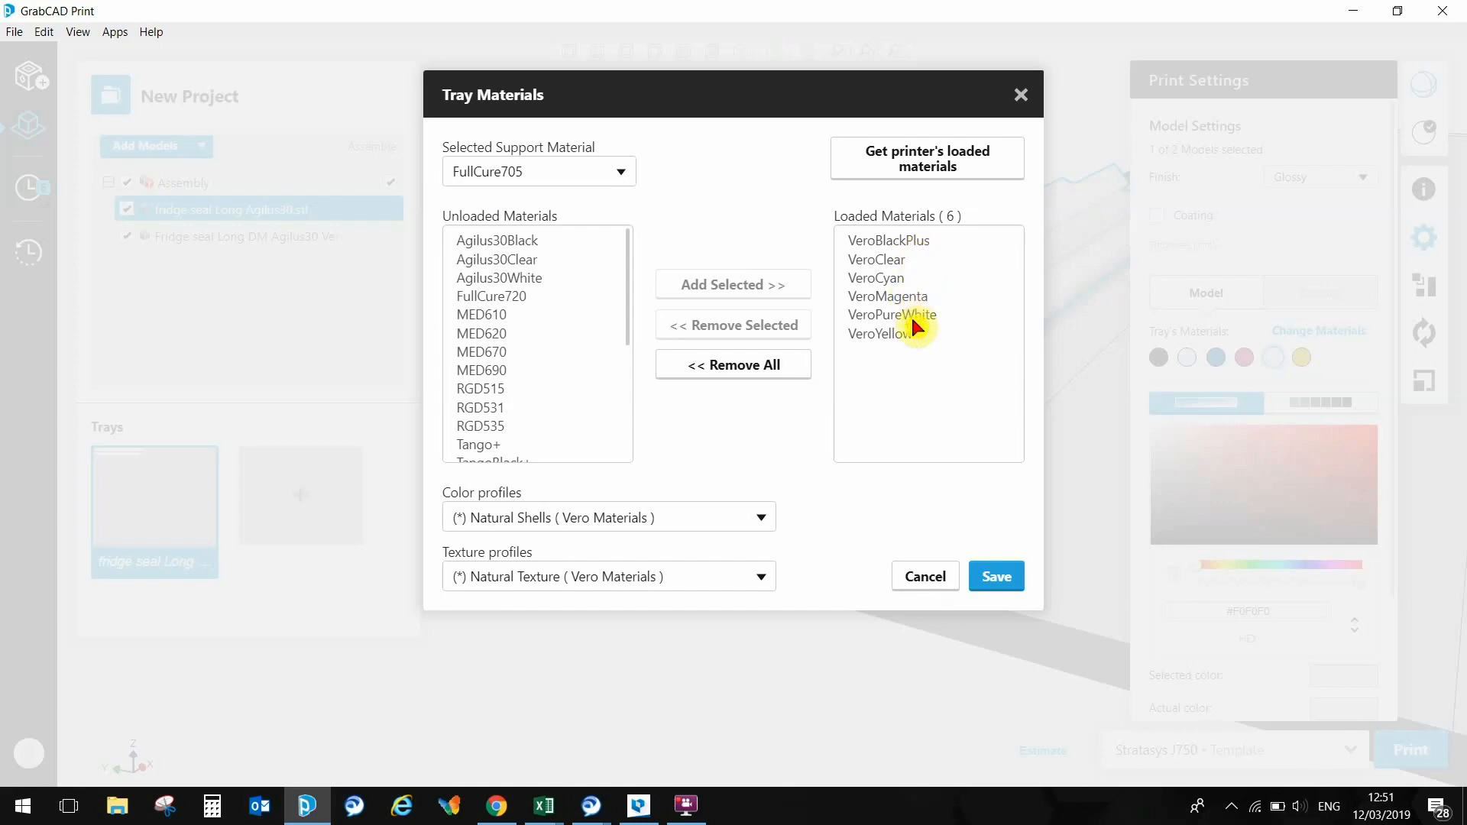
{"action": "left_click", "coordinate": [893, 260]}
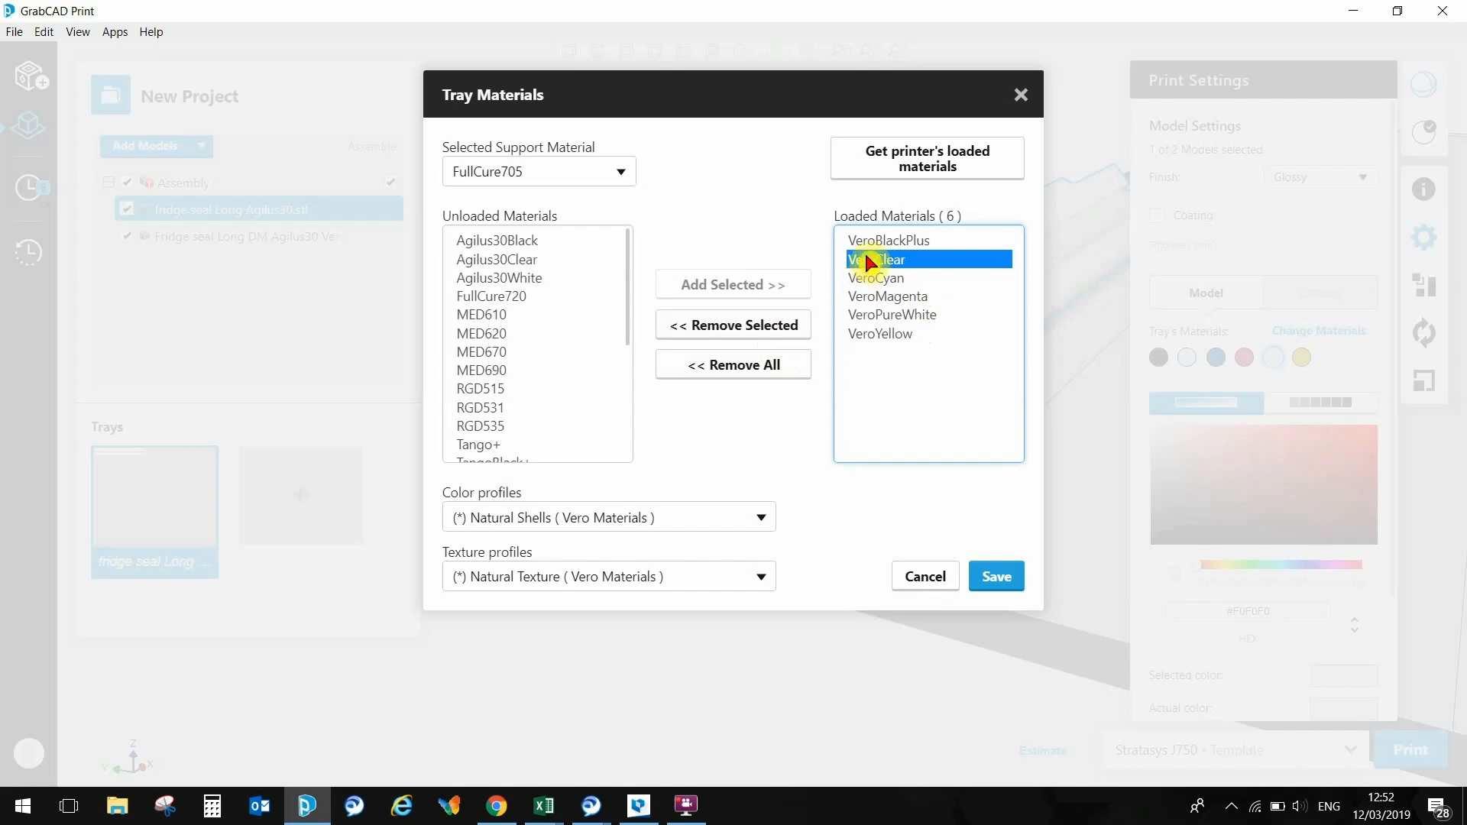
{"action": "left_click", "coordinate": [775, 326]}
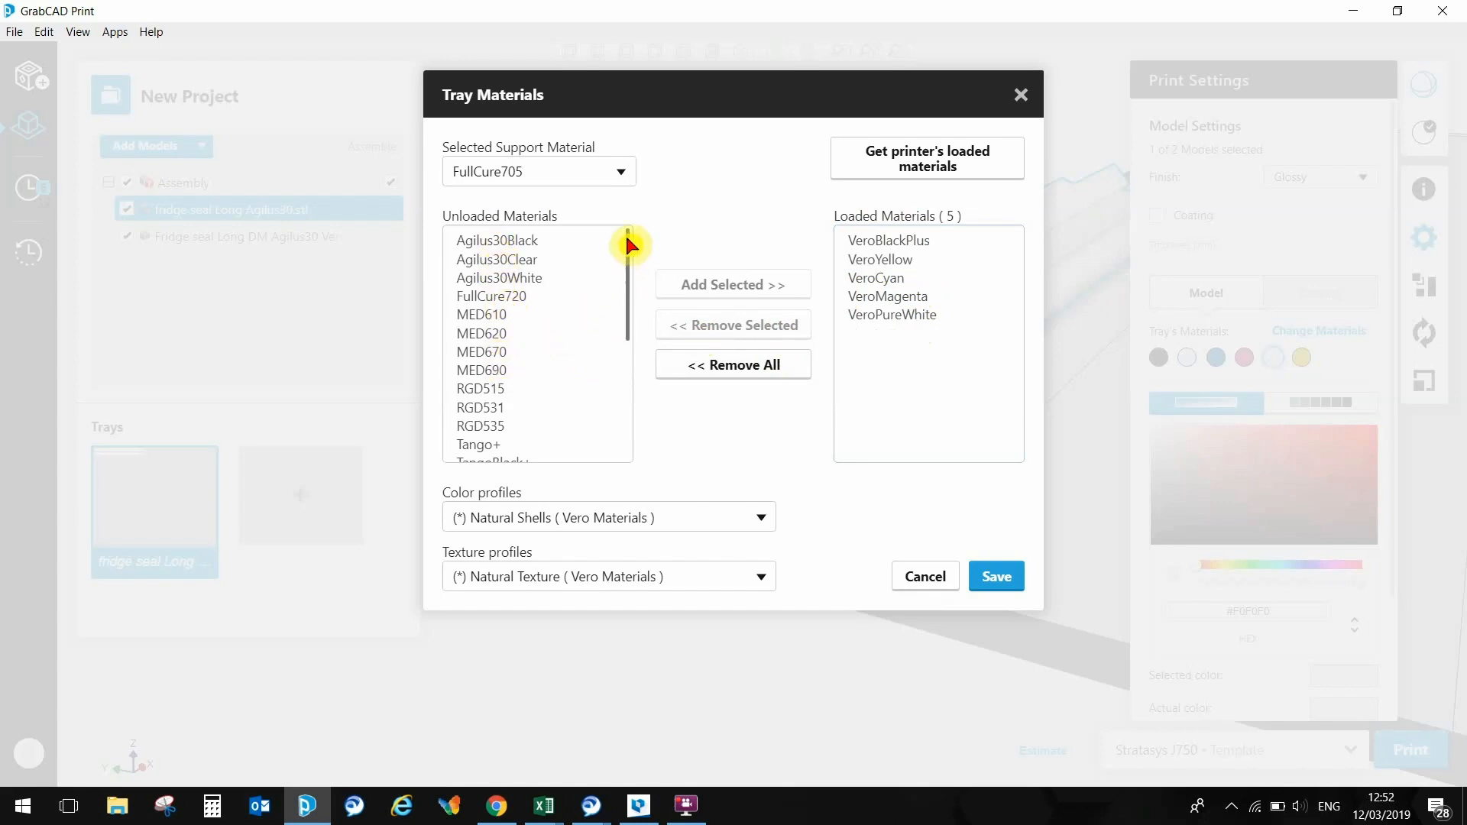
Load Agilus30White into the tray, save the tray materials, and assign Agilus30White to the outer seal model
{"action": "mouse_move", "coordinate": [629, 236]}
{"action": "left_mouse_down"}
{"action": "mouse_move", "coordinate": [640, 394]}
{"action": "mouse_move", "coordinate": [623, 229]}
{"action": "left_mouse_up"}
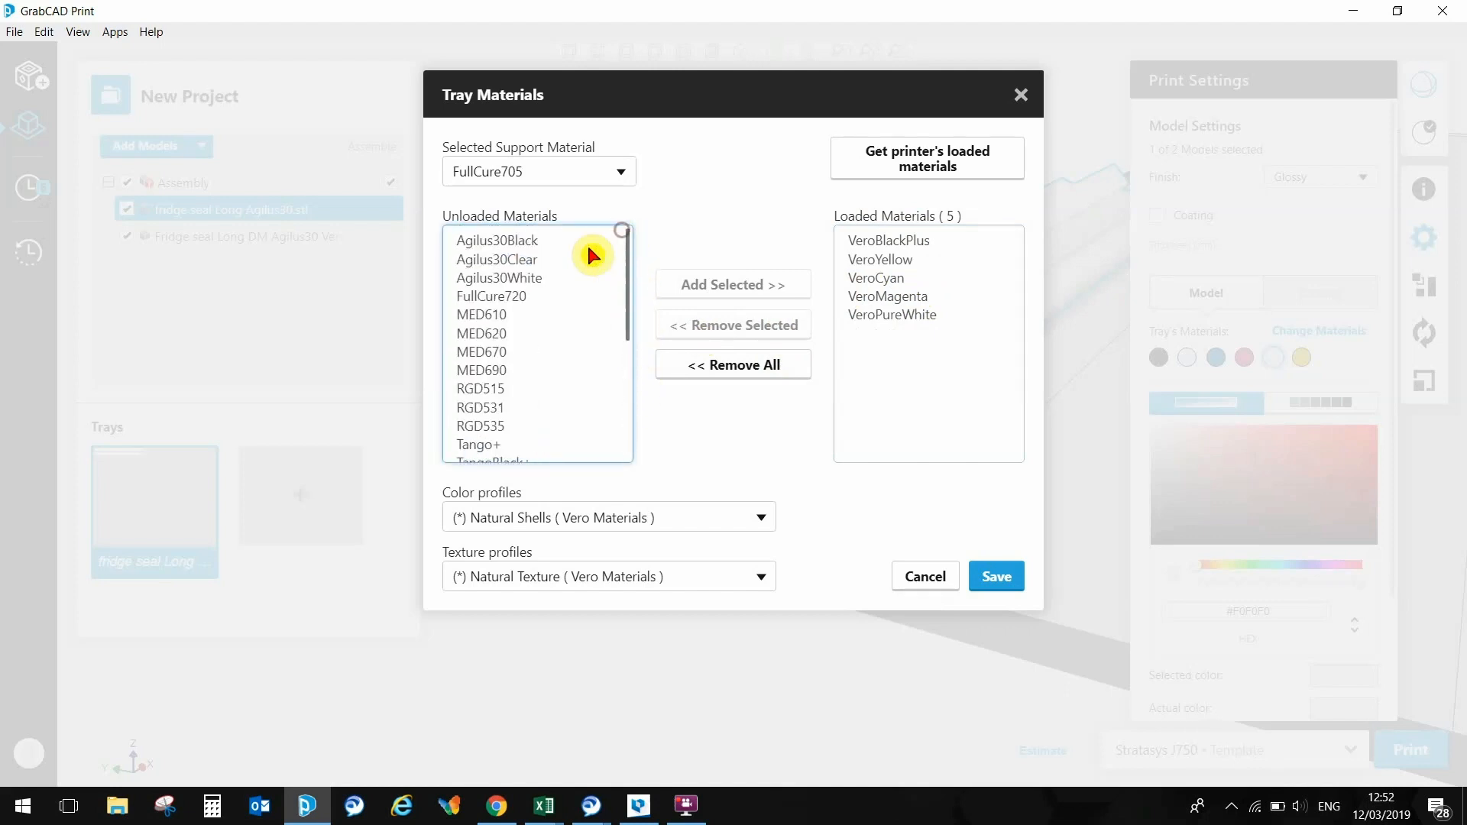
{"action": "left_click", "coordinate": [516, 280]}
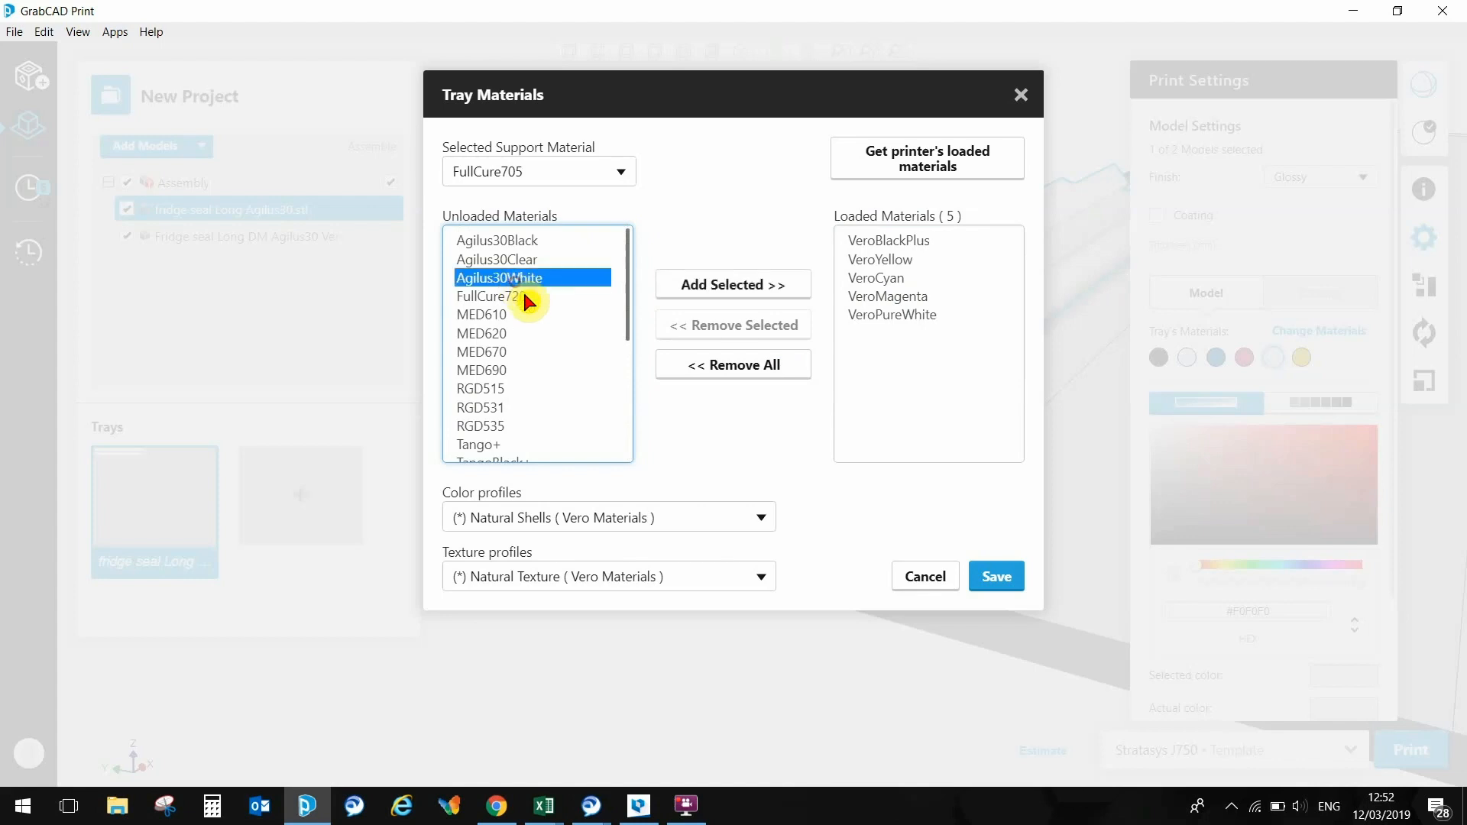
{"action": "left_click", "coordinate": [709, 286]}
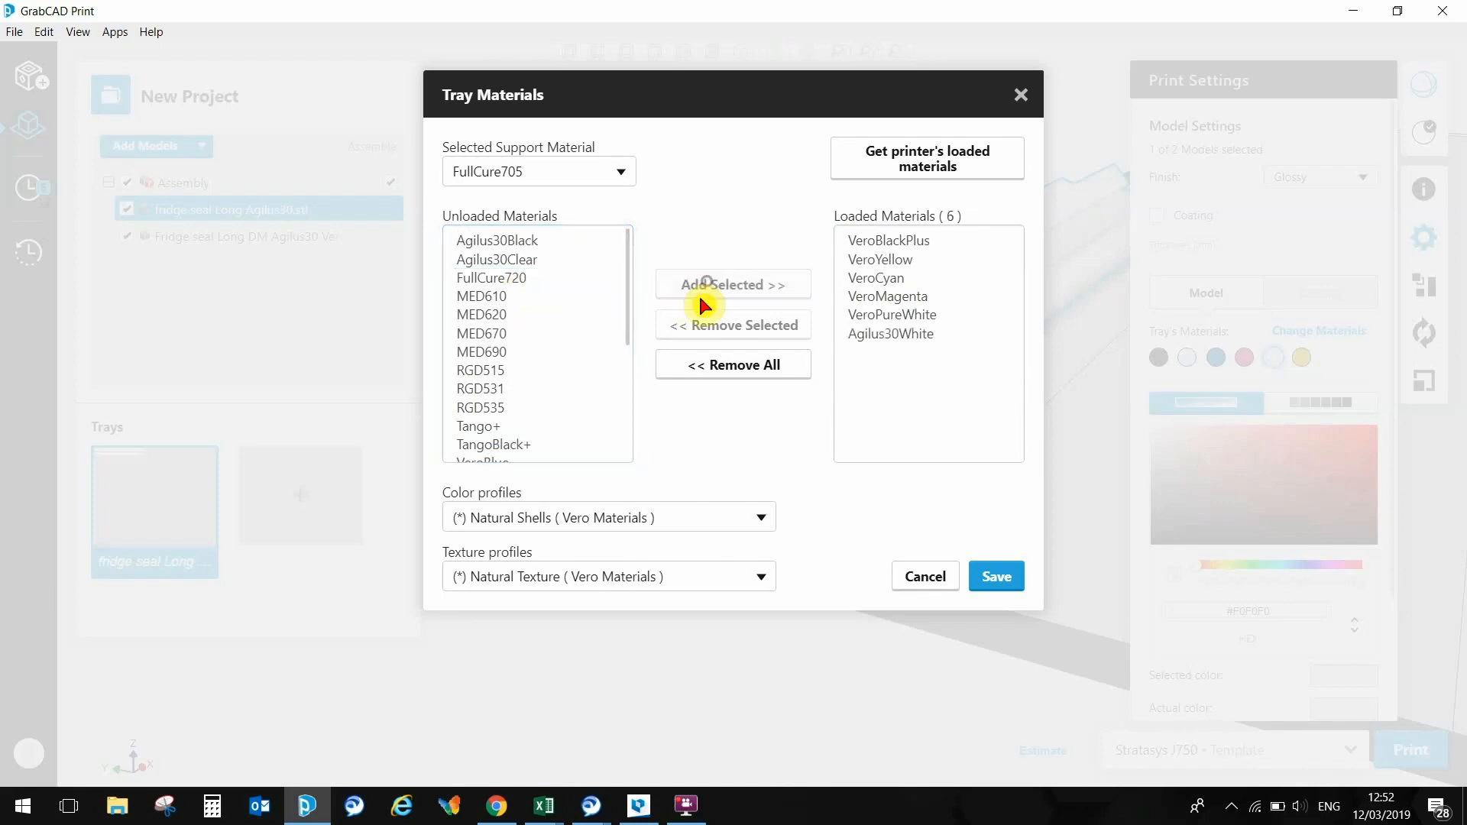
{"action": "left_click", "coordinate": [984, 581]}
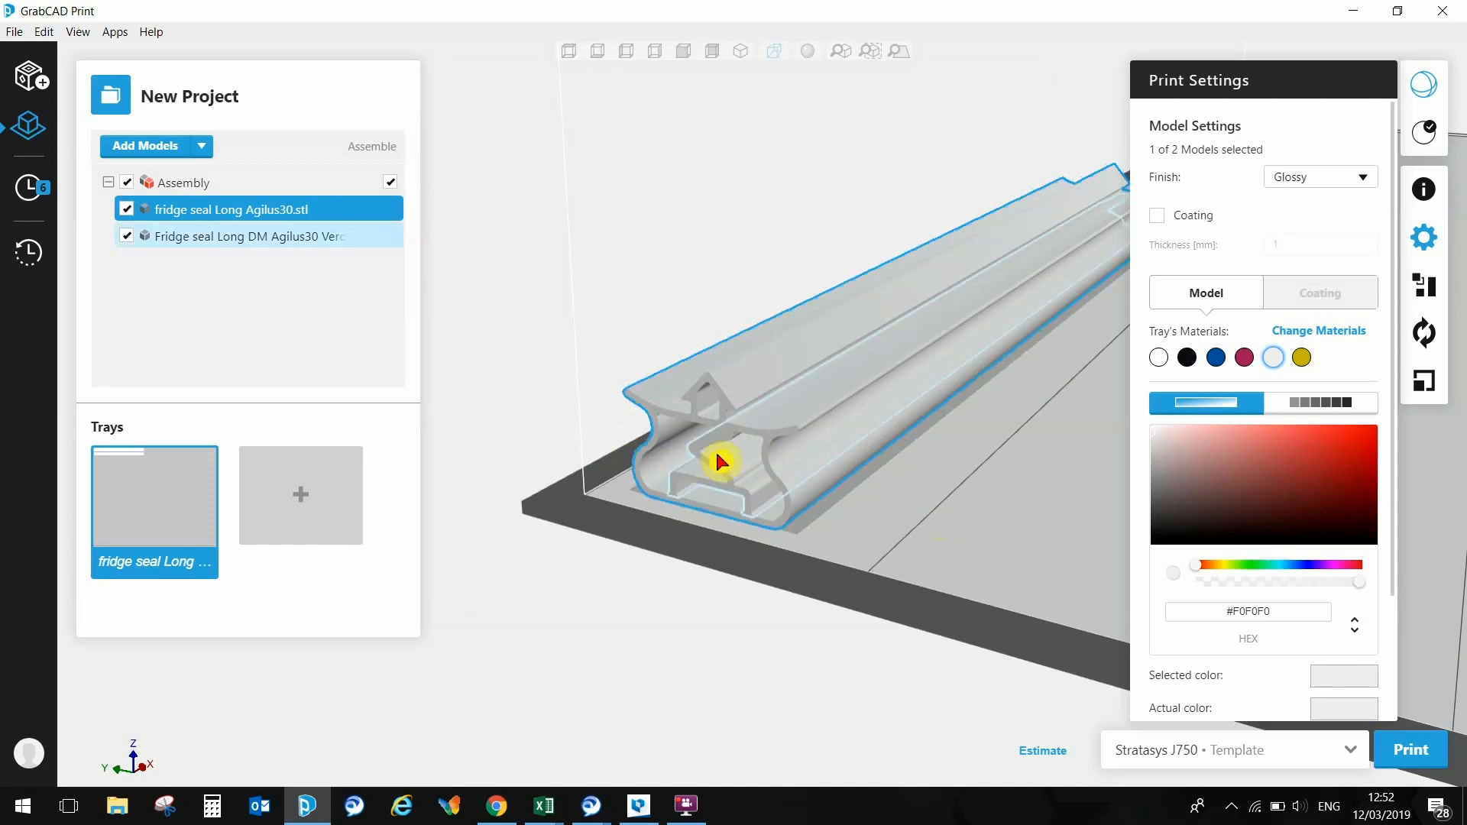
{"action": "left_click", "coordinate": [1160, 359]}
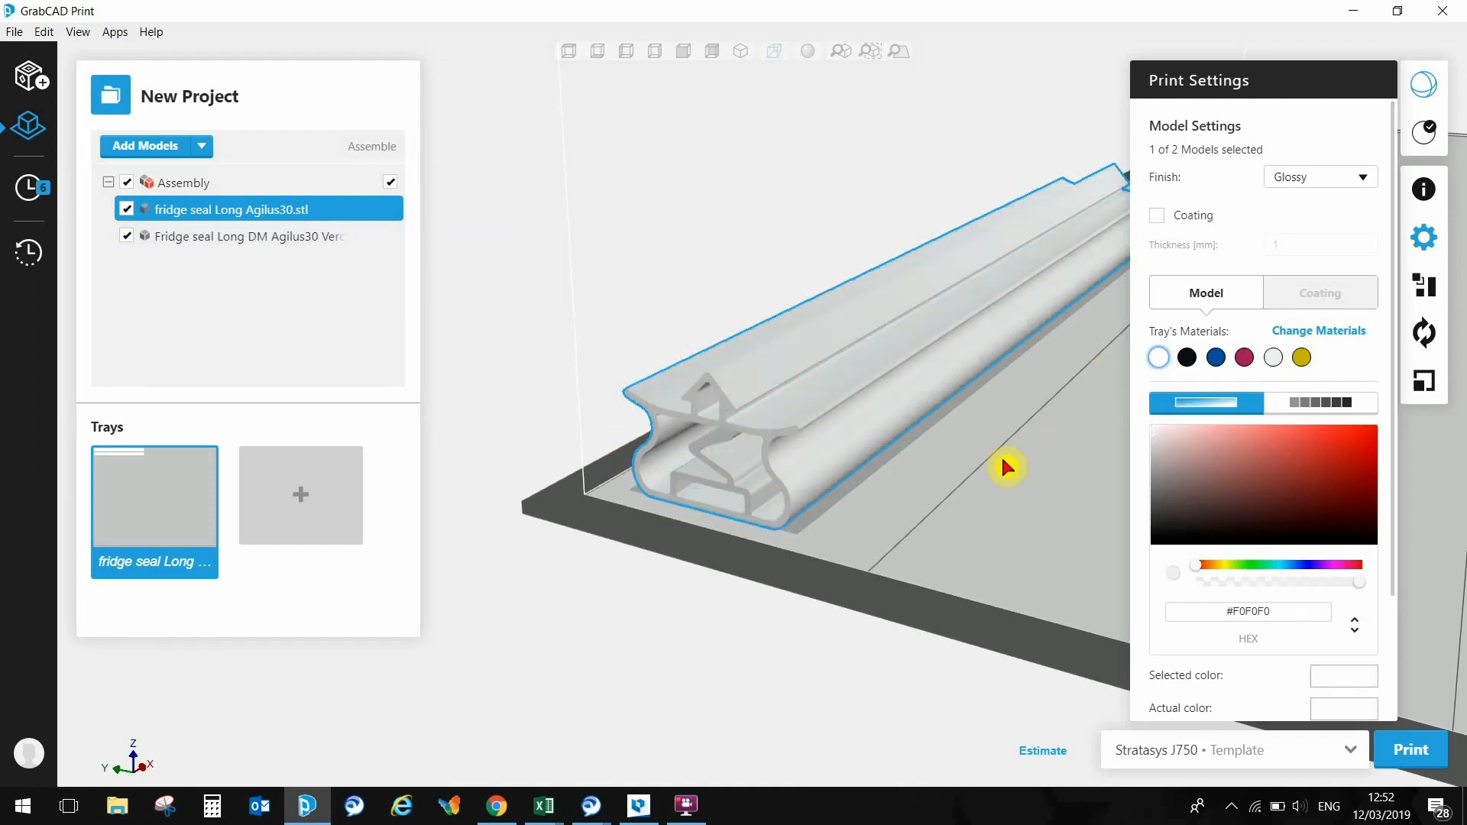
Assign the Shore-A 70 digital material from the DM_Agilus30White_VeroPureWhite group to the inner DM seal model
{"action": "left_click", "coordinate": [739, 464]}
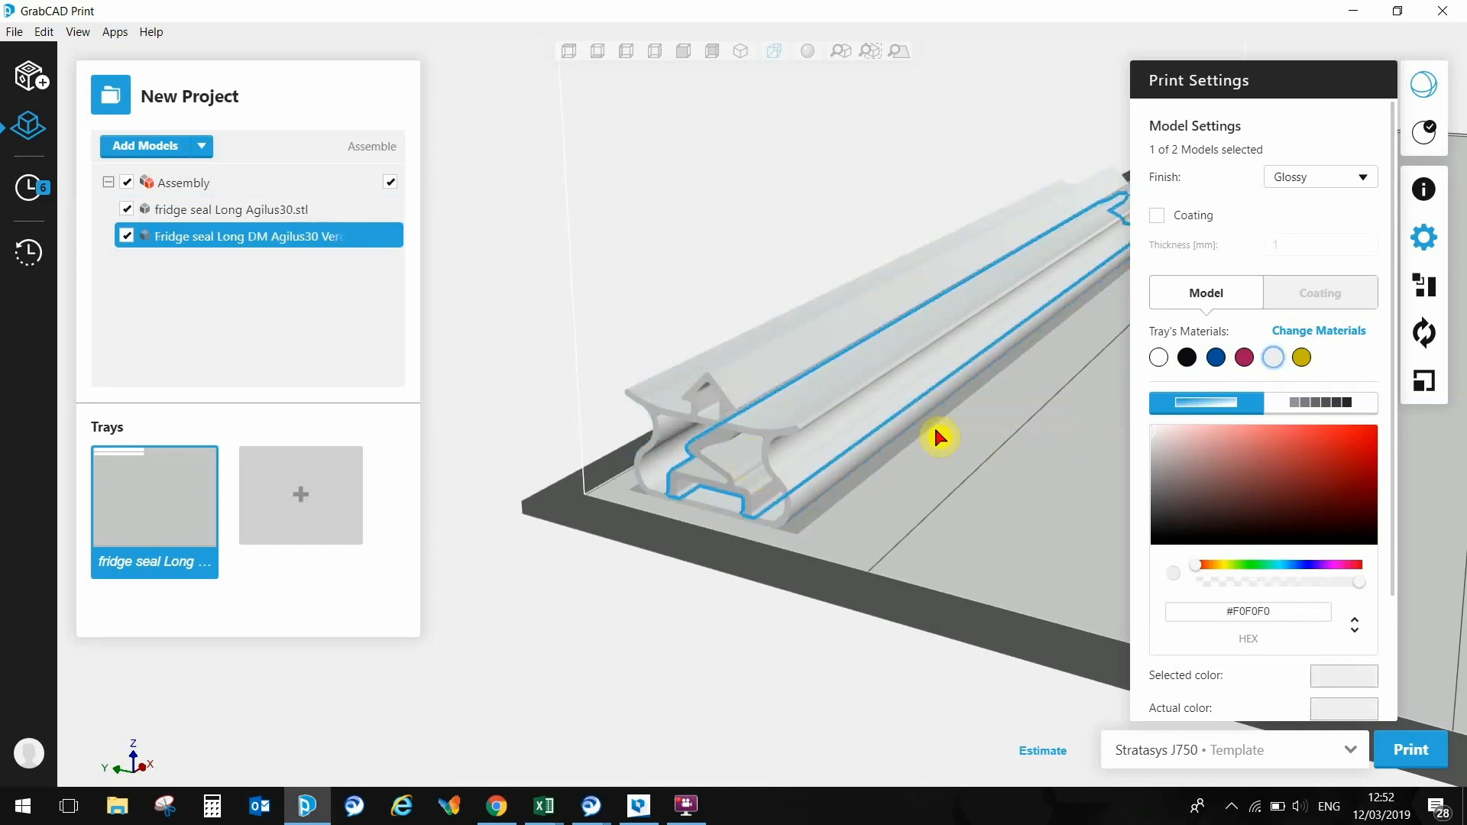
{"action": "left_click", "coordinate": [1326, 402]}
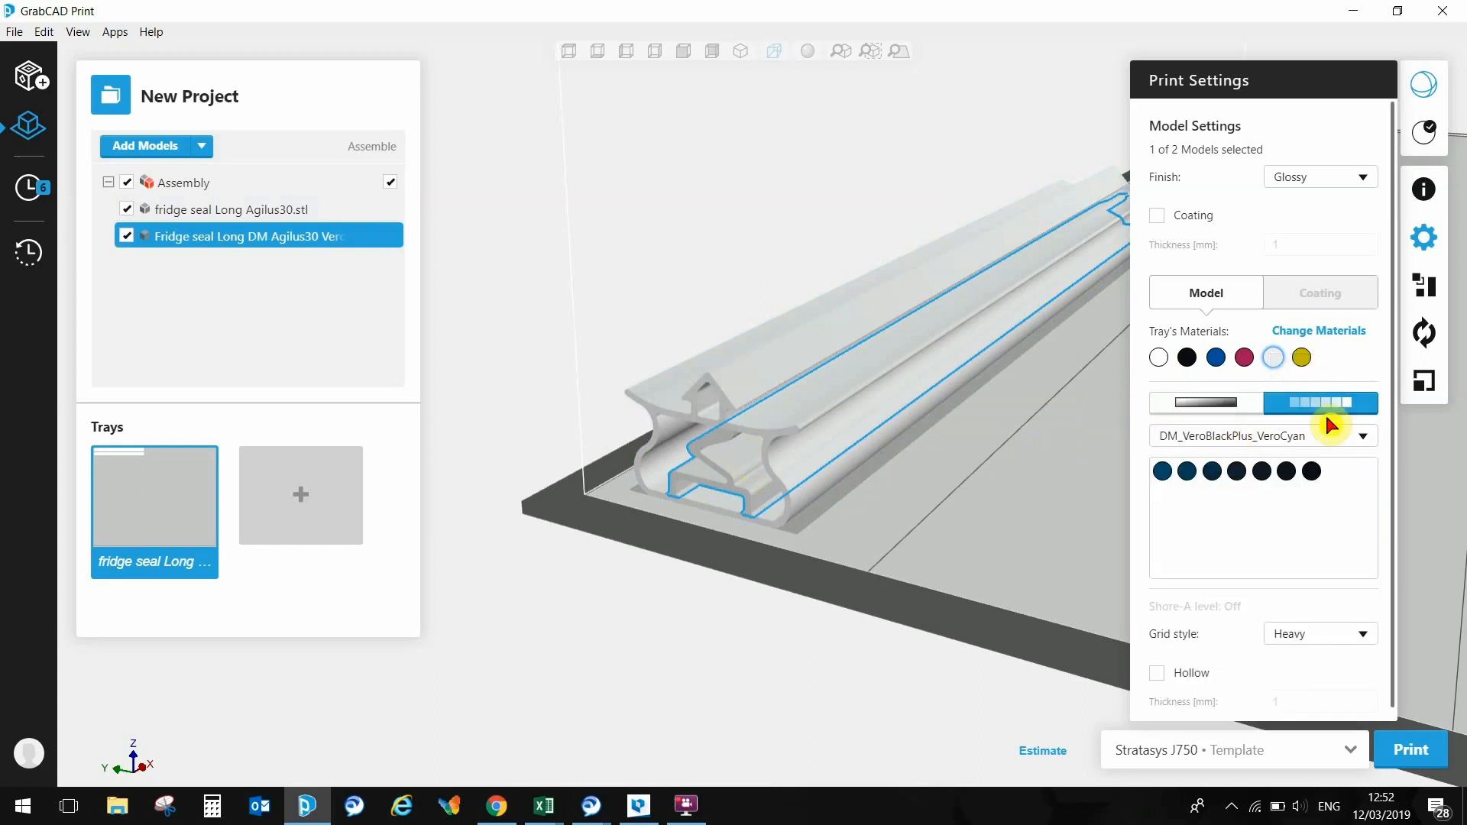
{"action": "left_click", "coordinate": [1365, 438]}
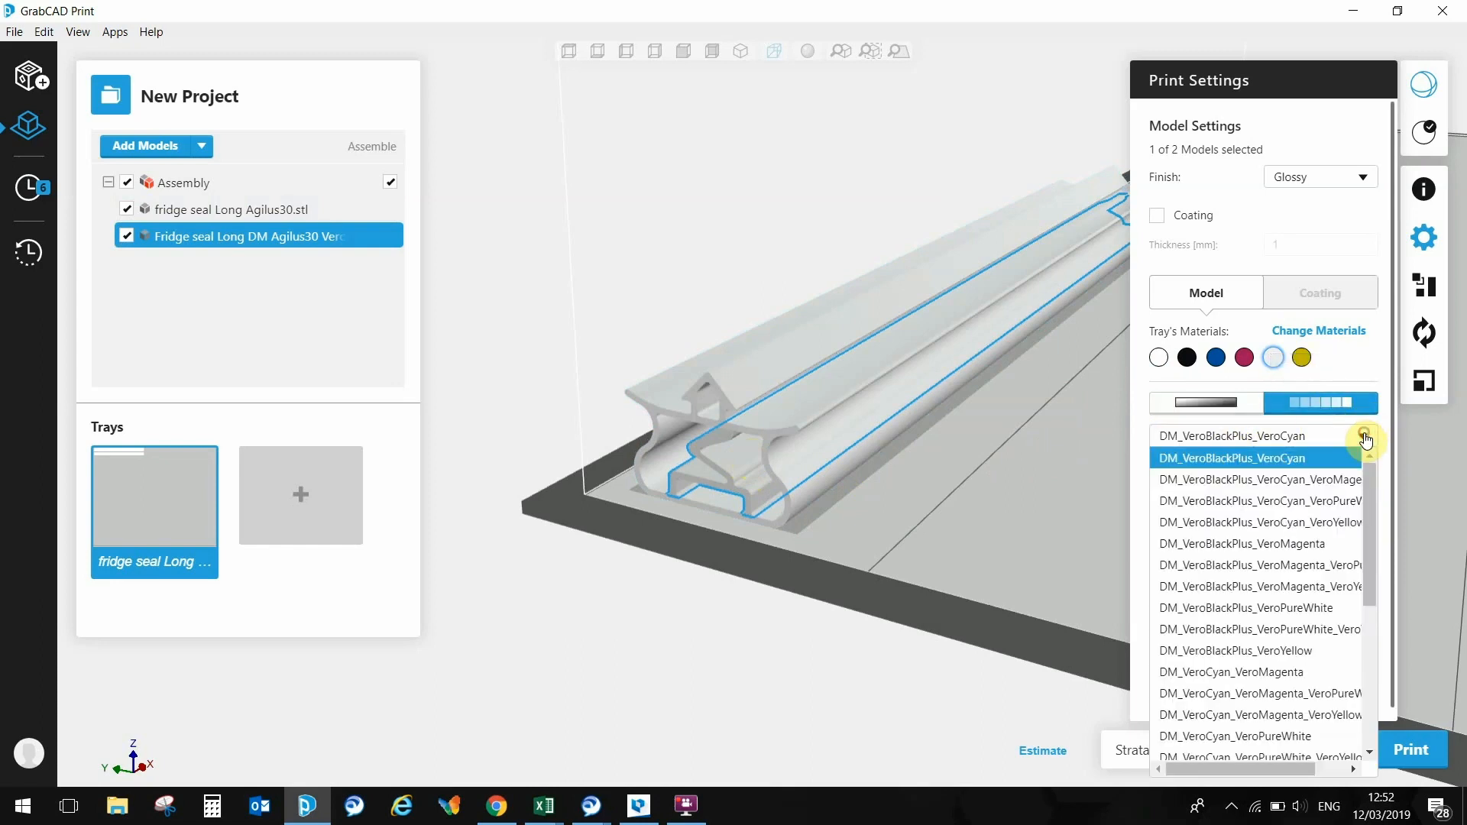
{"action": "left_click_drag", "start_coordinate": [1370, 483], "coordinate": [1407, 628]}
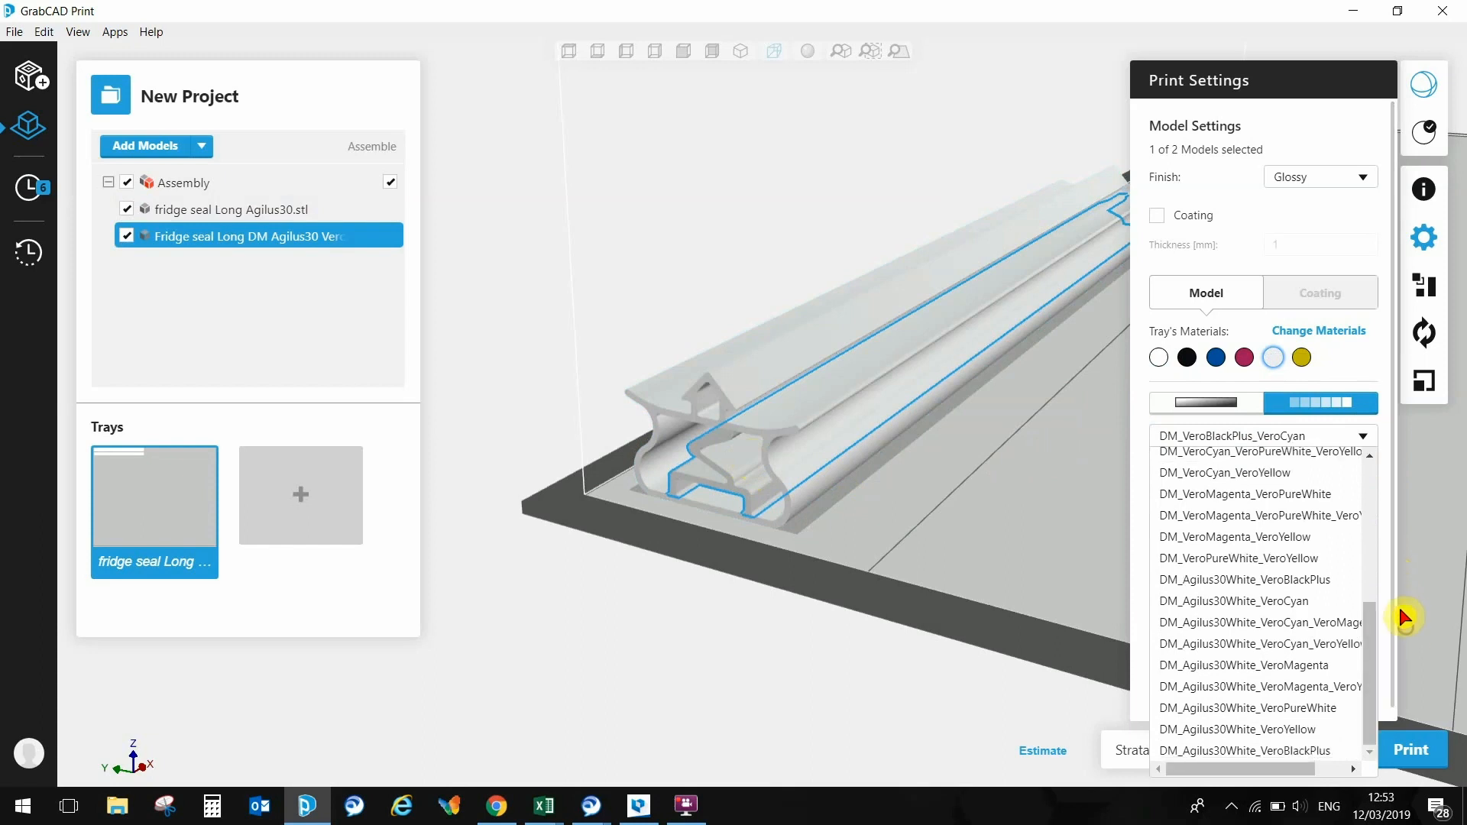
{"action": "left_click", "coordinate": [1261, 709]}
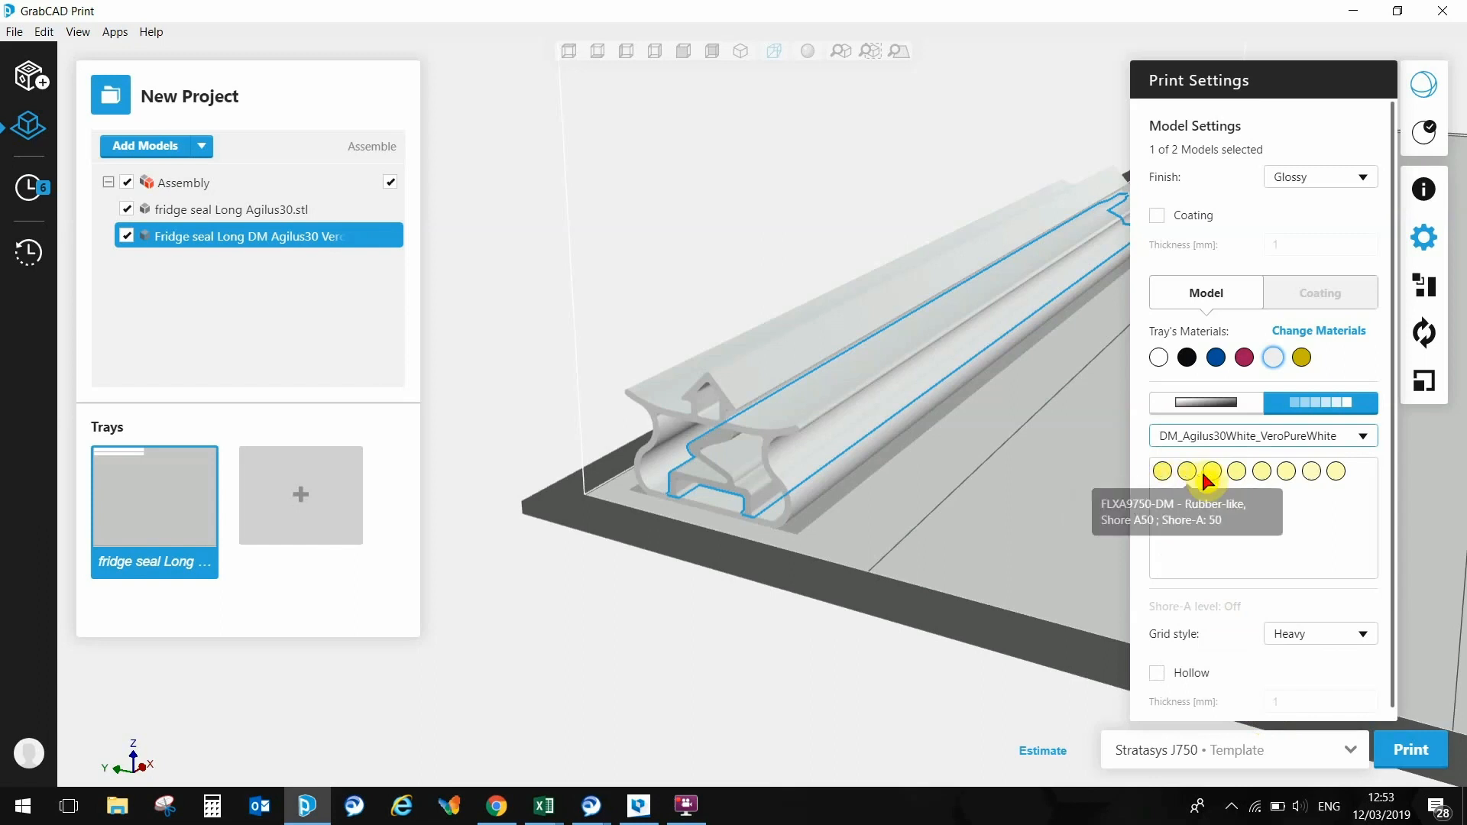
{"action": "left_click", "coordinate": [1241, 478]}
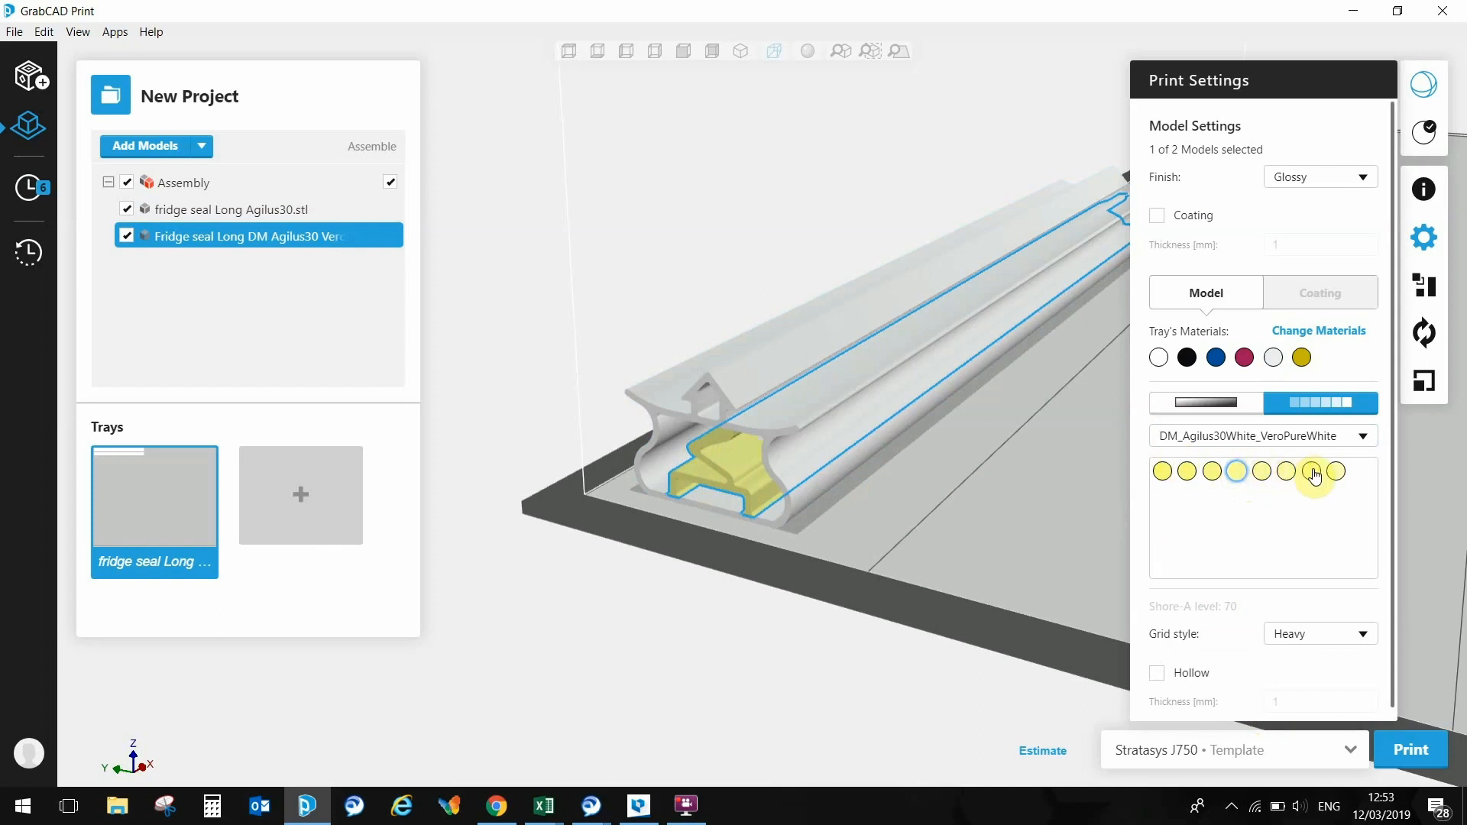
{"action": "mouse_move", "coordinate": [1336, 478]}
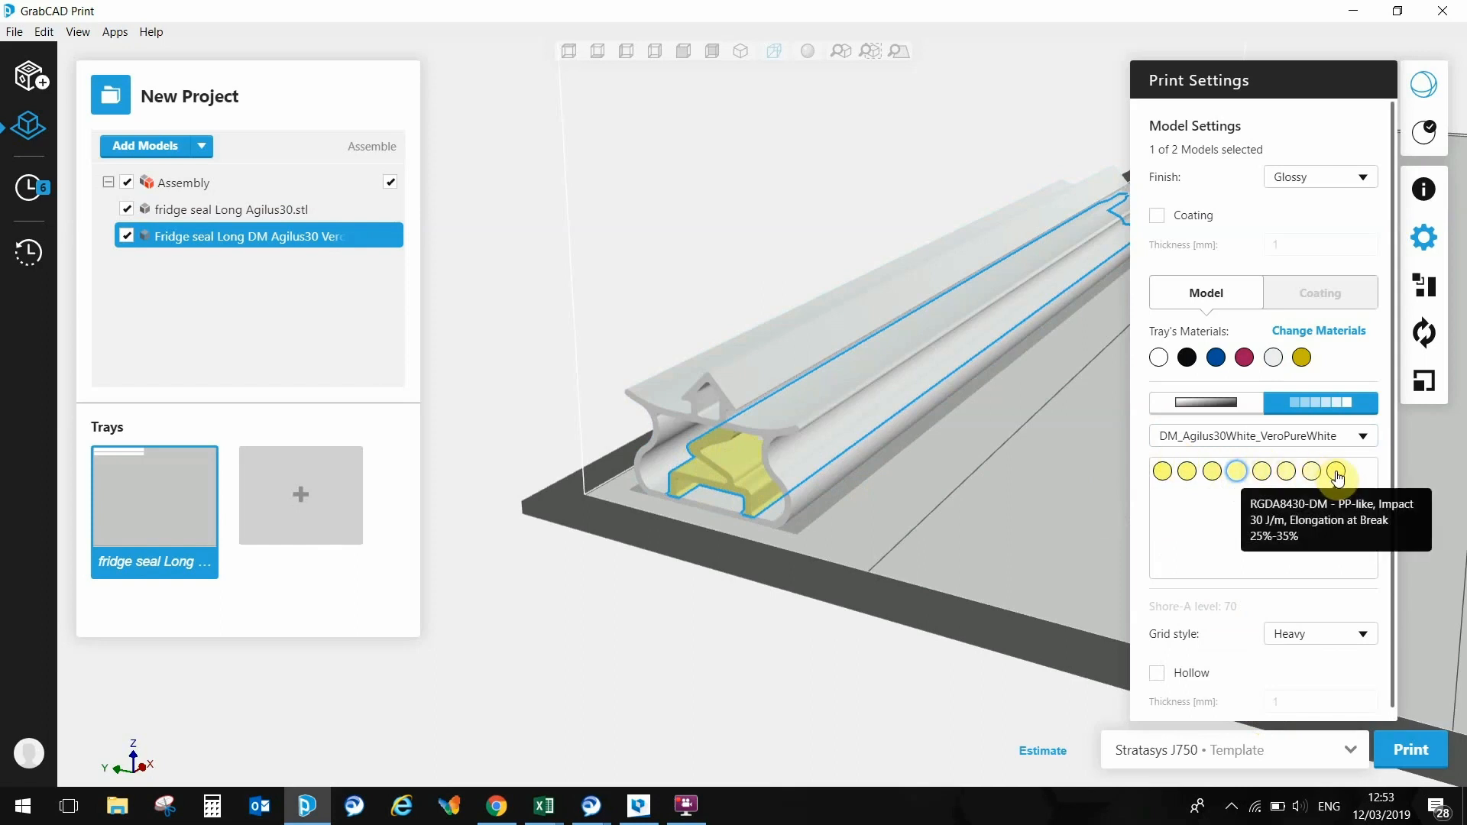
{"action": "mouse_move", "coordinate": [1288, 475]}
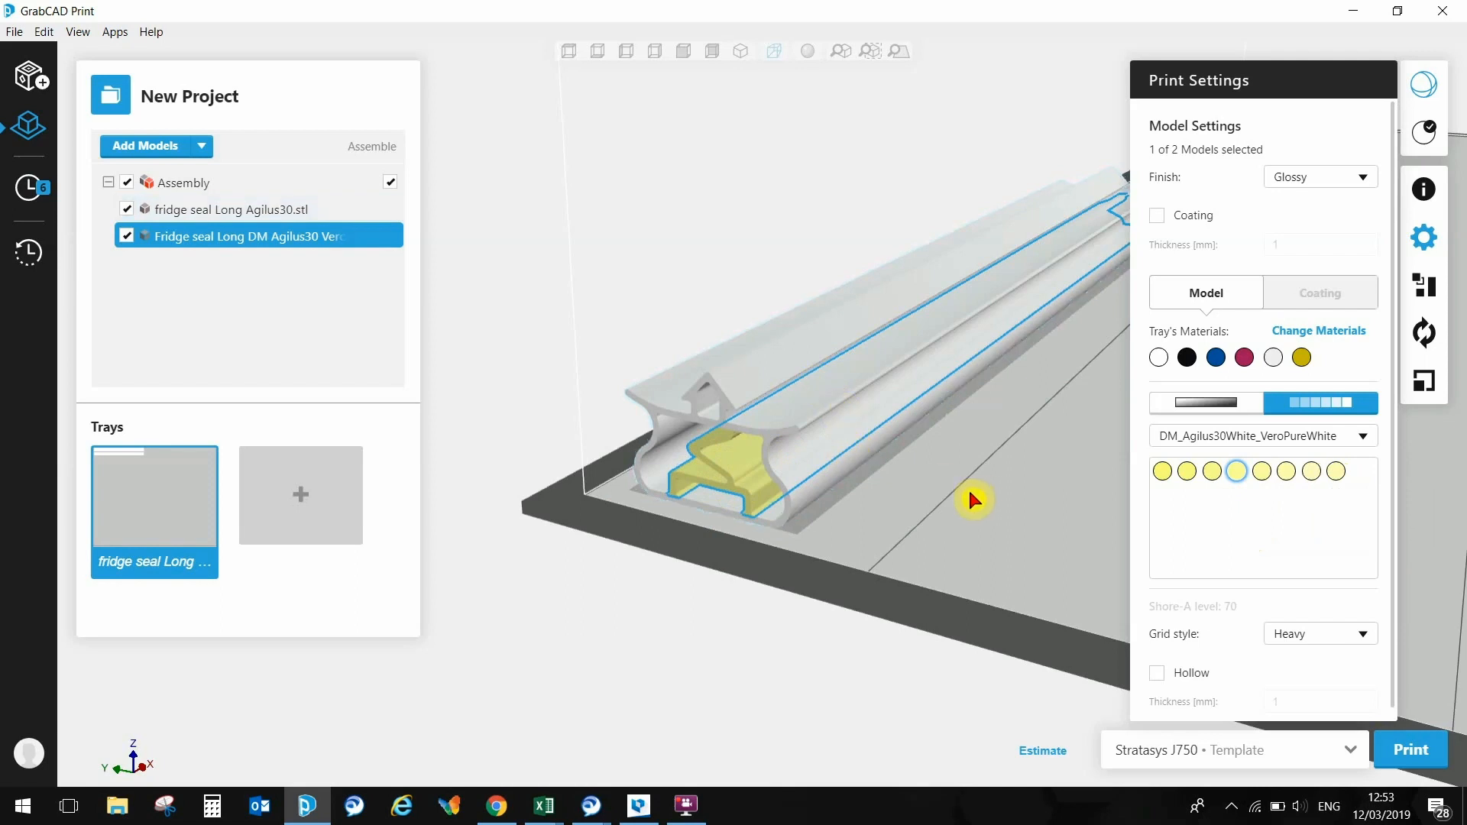
{"action": "left_click", "coordinate": [714, 262]}
{"action": "scroll", "coordinate": [956, 512], "scroll_direction": "down", "scroll_amount": 2}
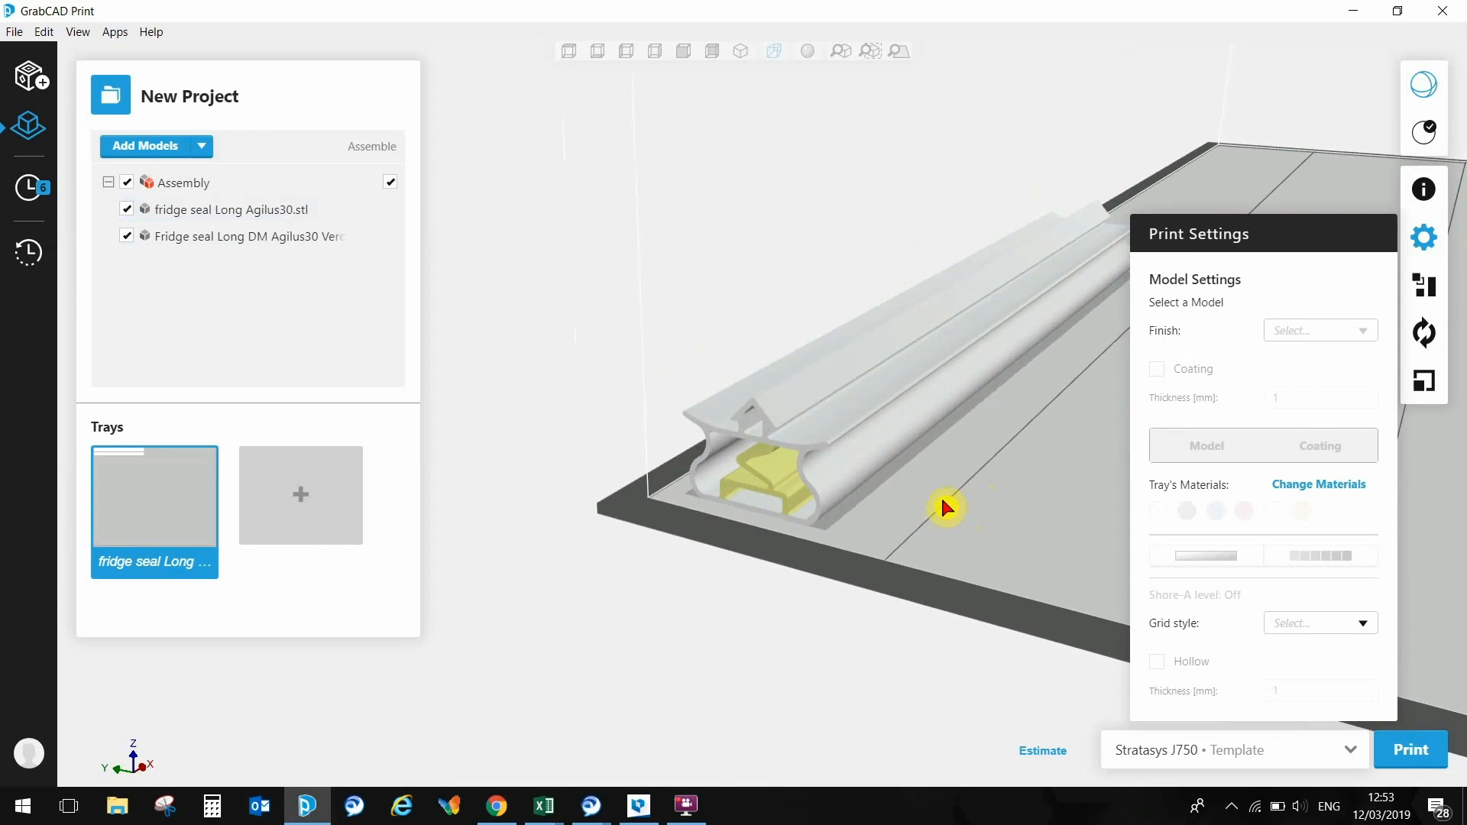
{"action": "middle_click_drag", "start_coordinate": [943, 493], "coordinate": [833, 521]}
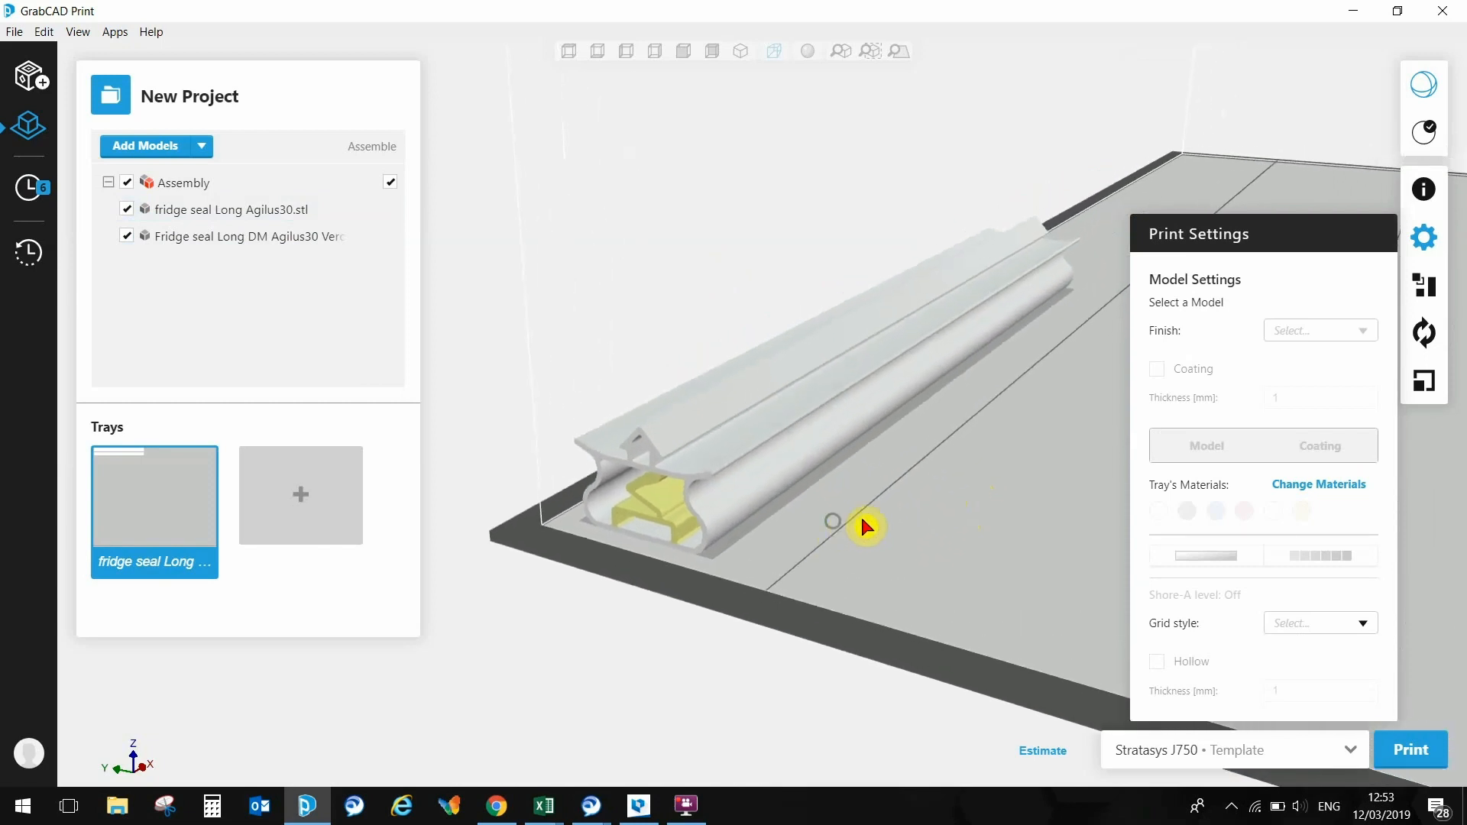
{"action": "left_click", "coordinate": [1051, 753]}
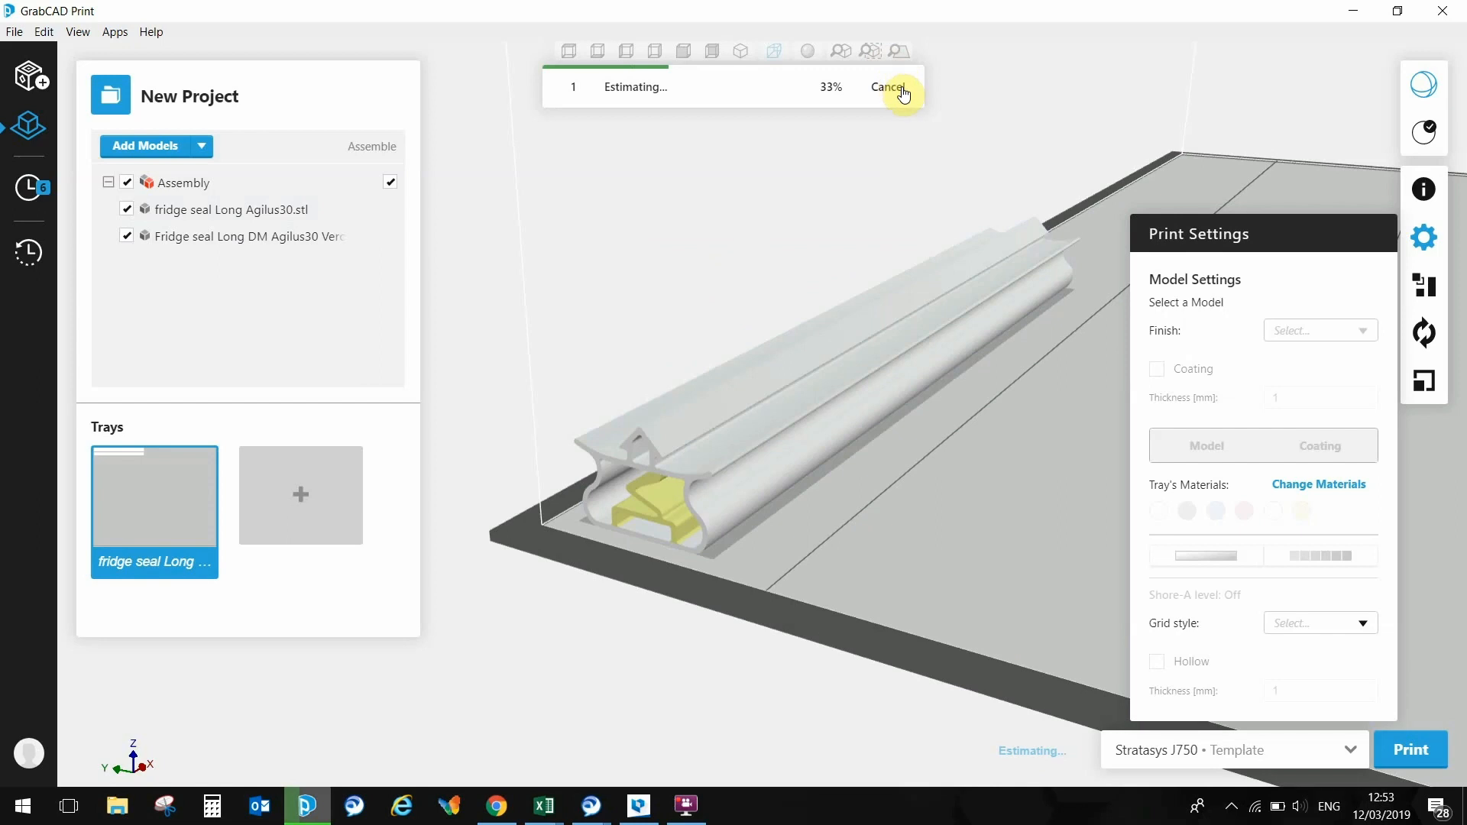
{"action": "left_click", "coordinate": [892, 88]}
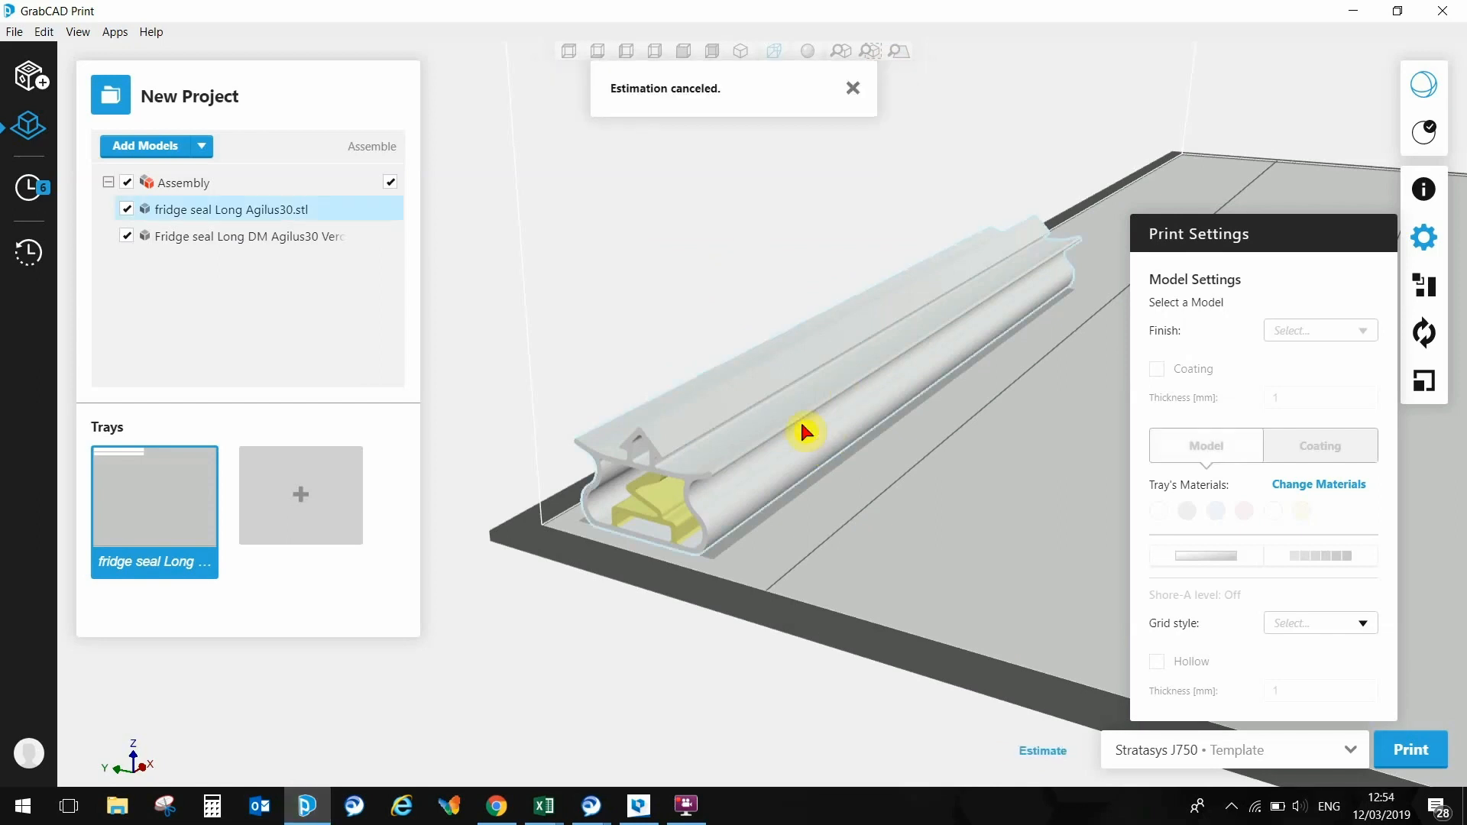
Set the finish of the whole fridge seal assembly to Matte
{"action": "left_click", "coordinate": [186, 183]}
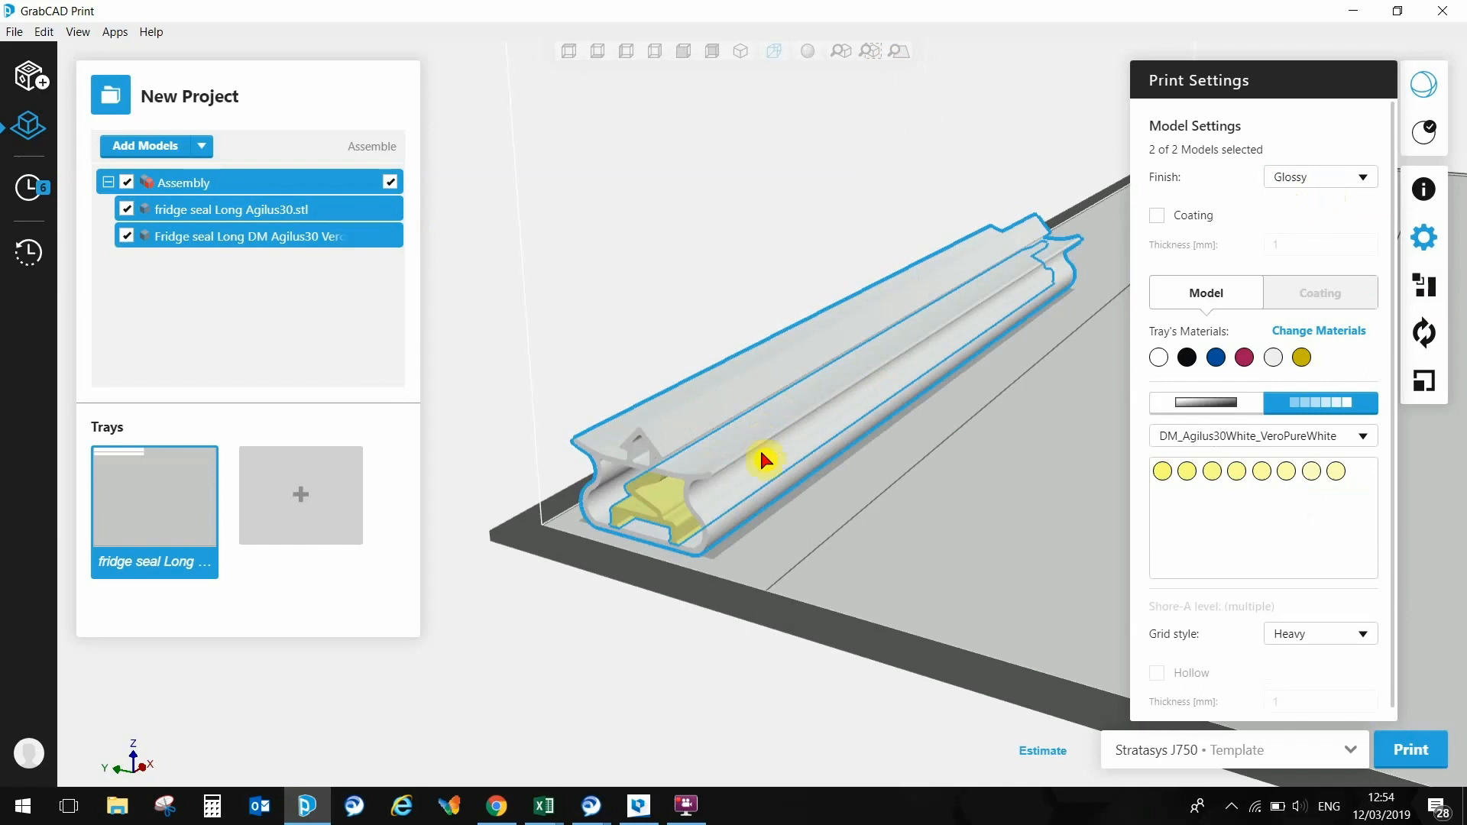
{"action": "left_click", "coordinate": [1359, 178]}
{"action": "left_click", "coordinate": [1351, 200]}
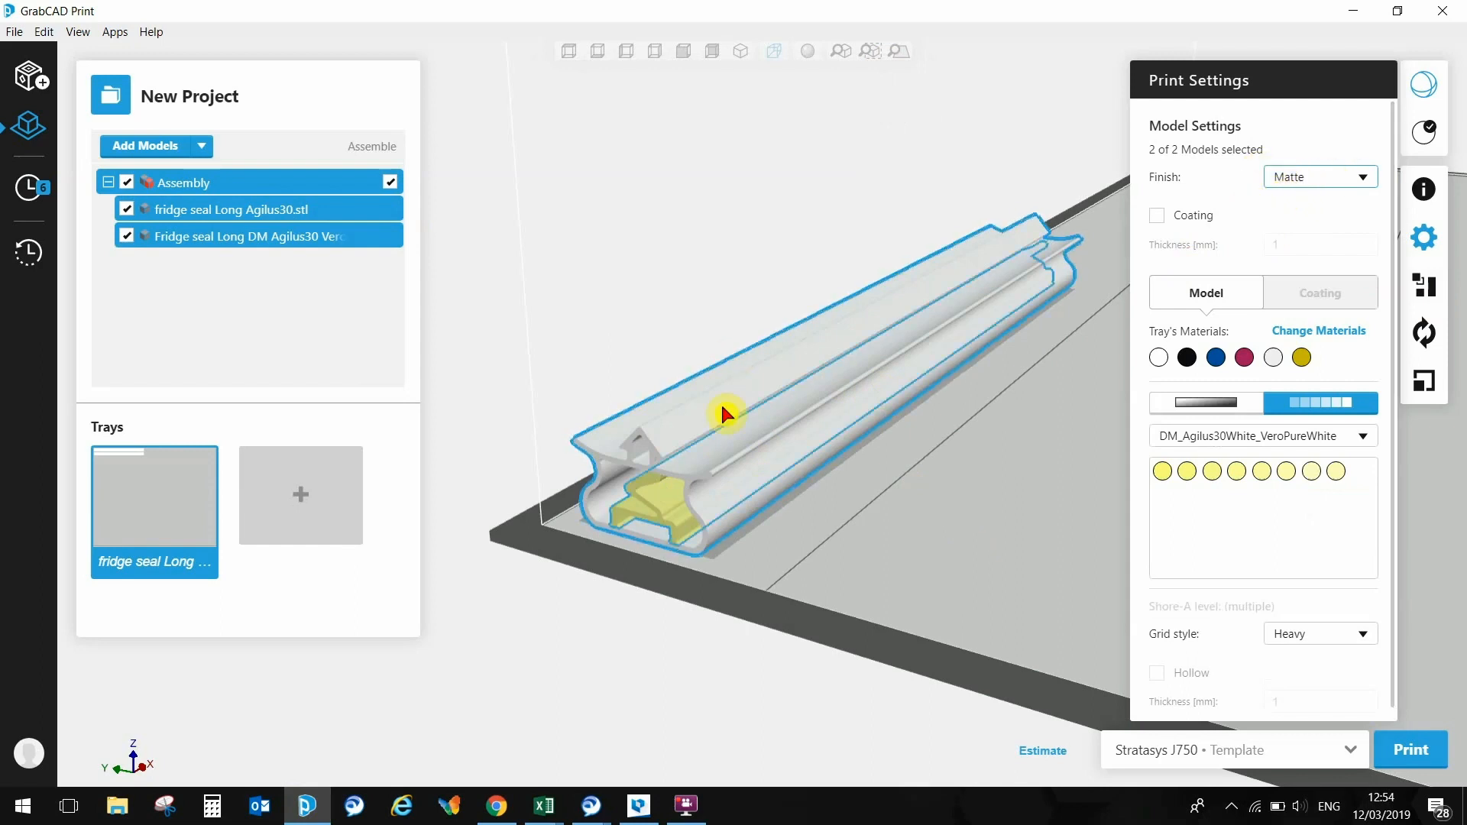
Estimate the tray, review its print time and material consumption for each print mode, and close the estimations
{"action": "left_click", "coordinate": [1056, 767]}
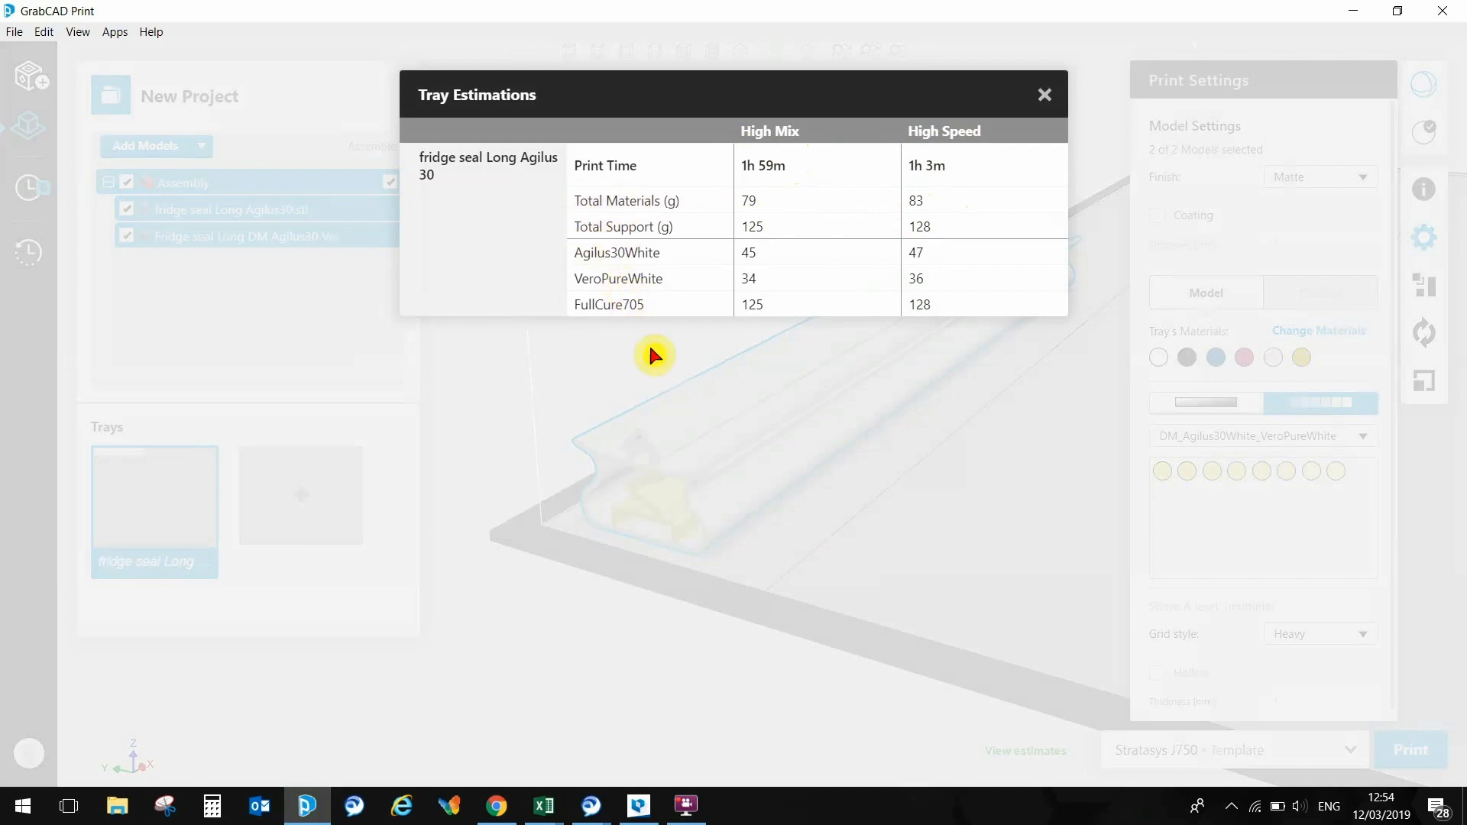
{"action": "left_click", "coordinate": [1045, 95]}
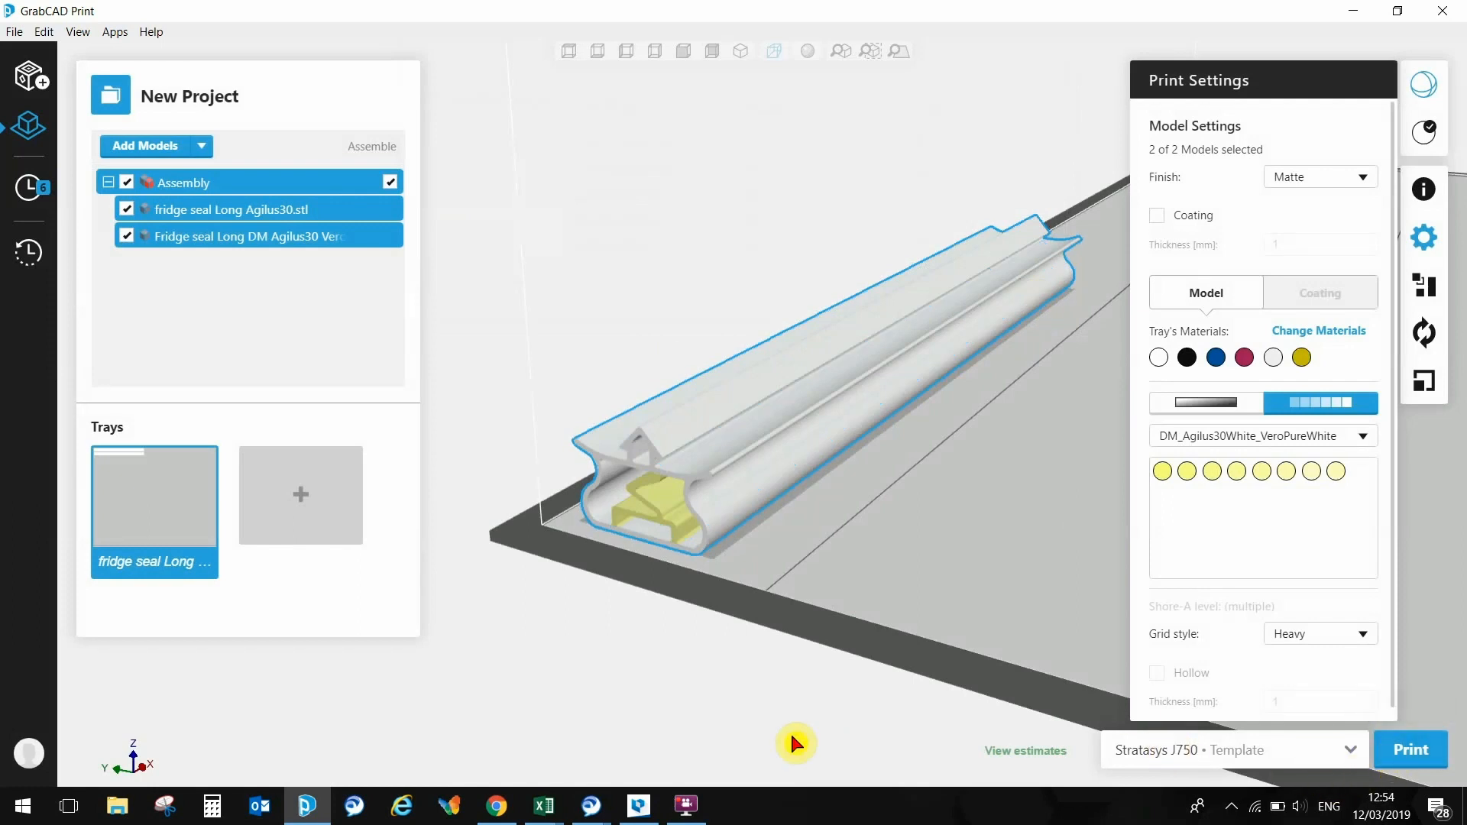
{"action": "left_click", "coordinate": [689, 810]}
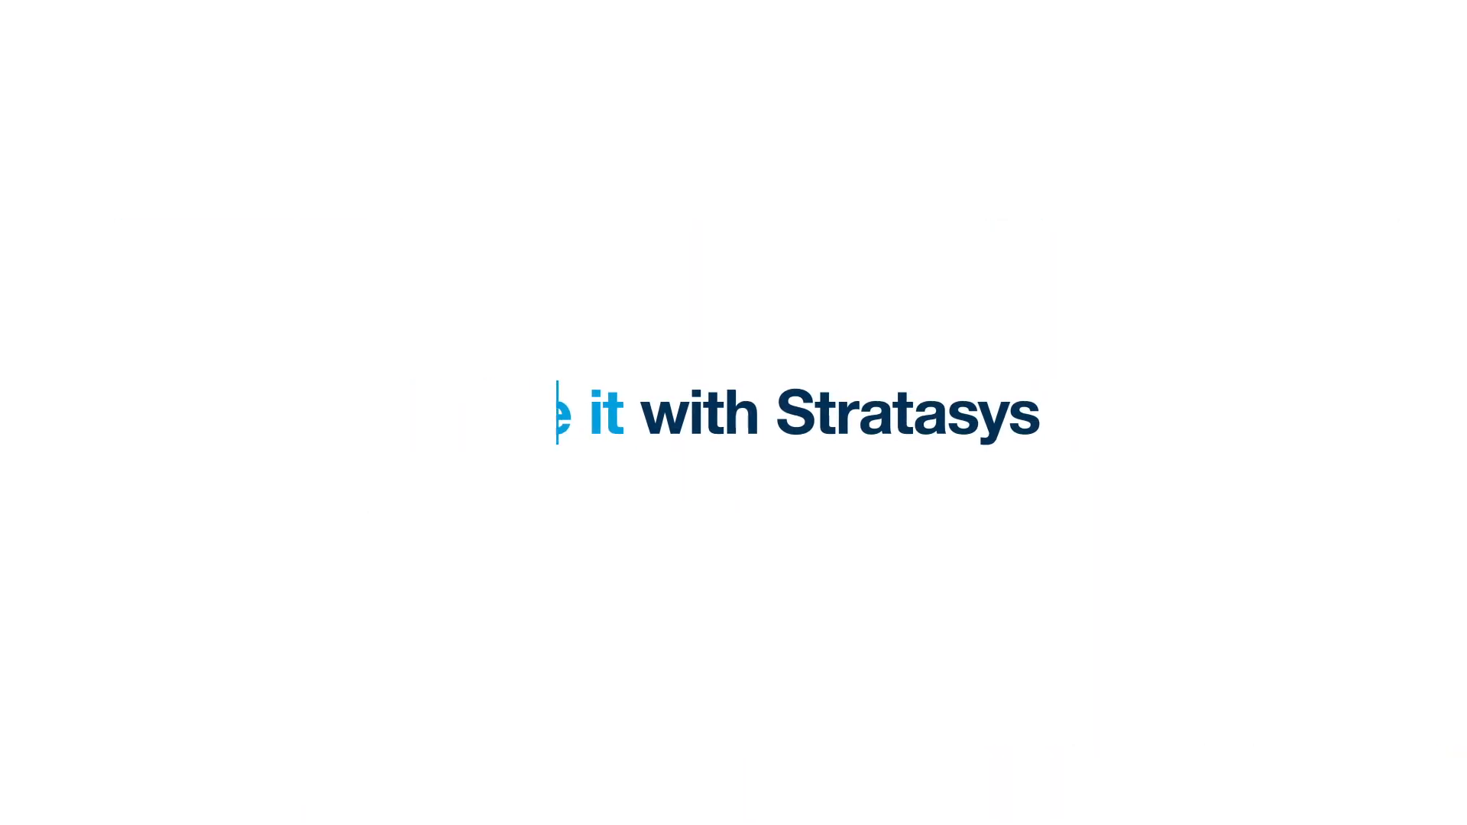